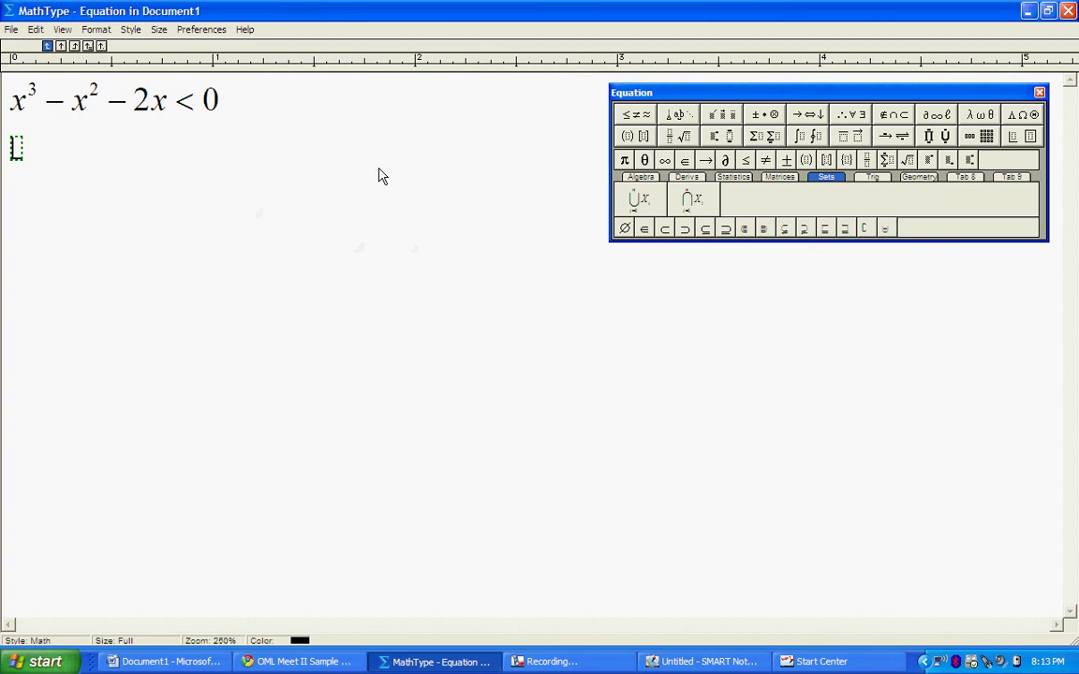
# Step: Highlight the 0 and the left side x³ − x² − 2x of the original inequality
pyautogui.click(228, 93)
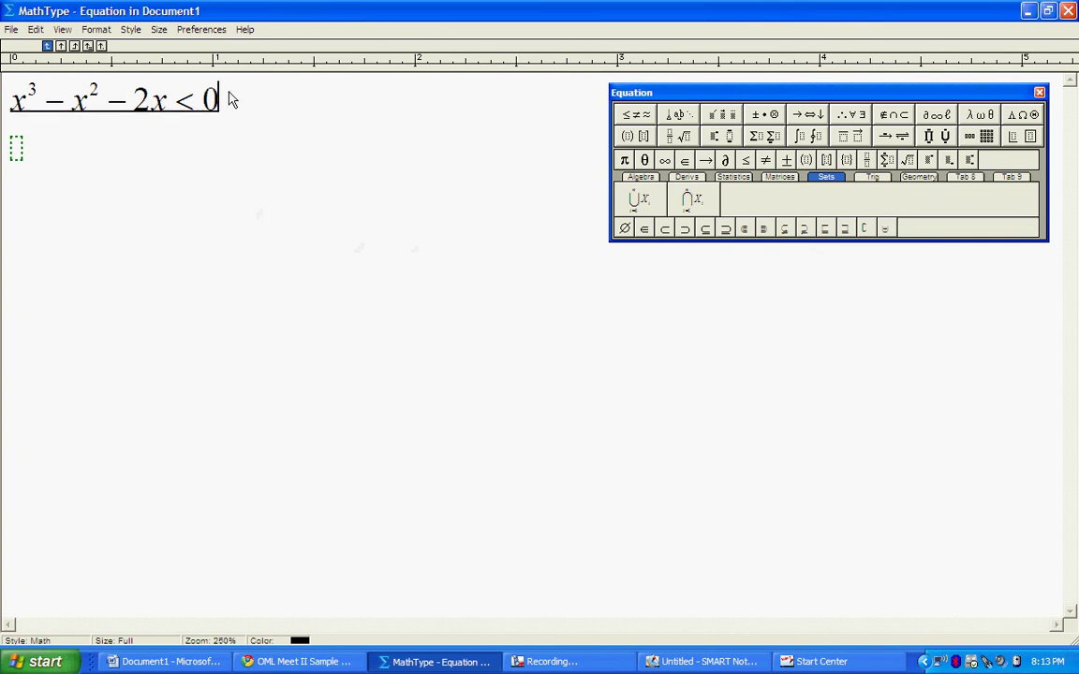
pyautogui.moveTo(233, 100); pyautogui.dragTo(203, 109)
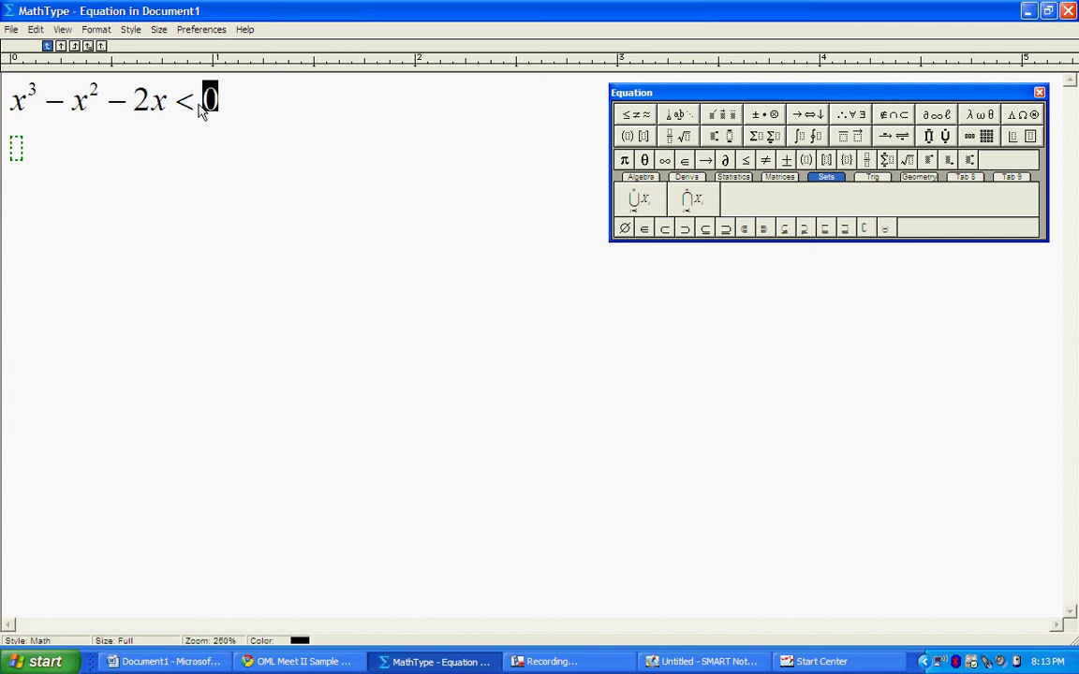
pyautogui.moveTo(180, 110); pyautogui.dragTo(5, 105)
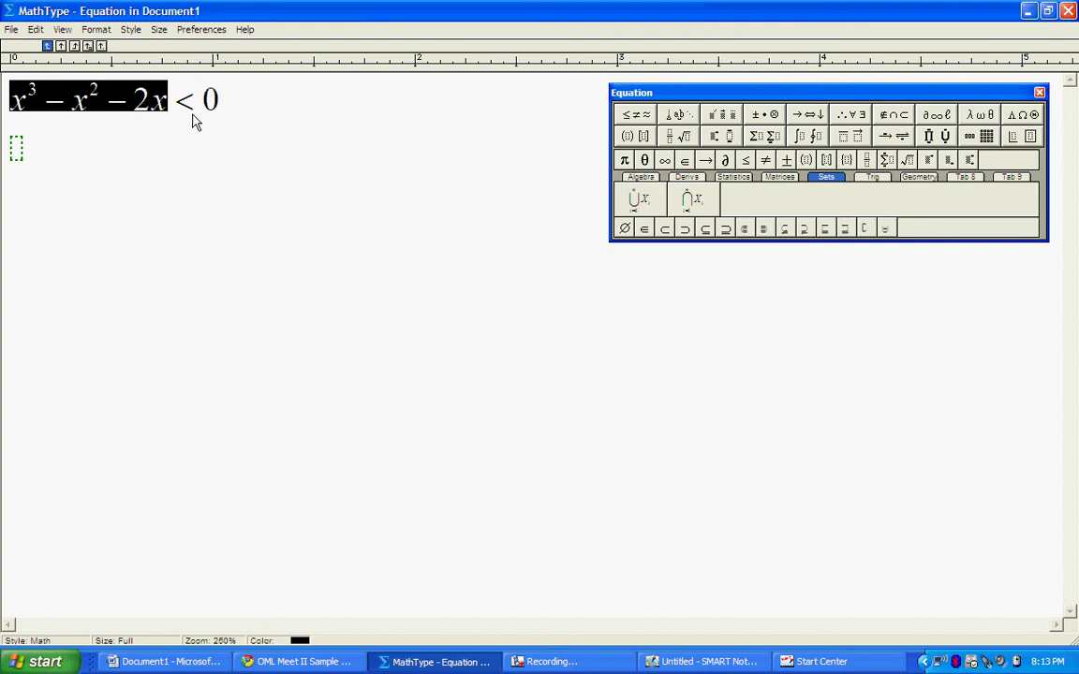
# Step: Write x(x² − x − 2) < 0 on the line below the original inequality
pyautogui.click(16, 147)
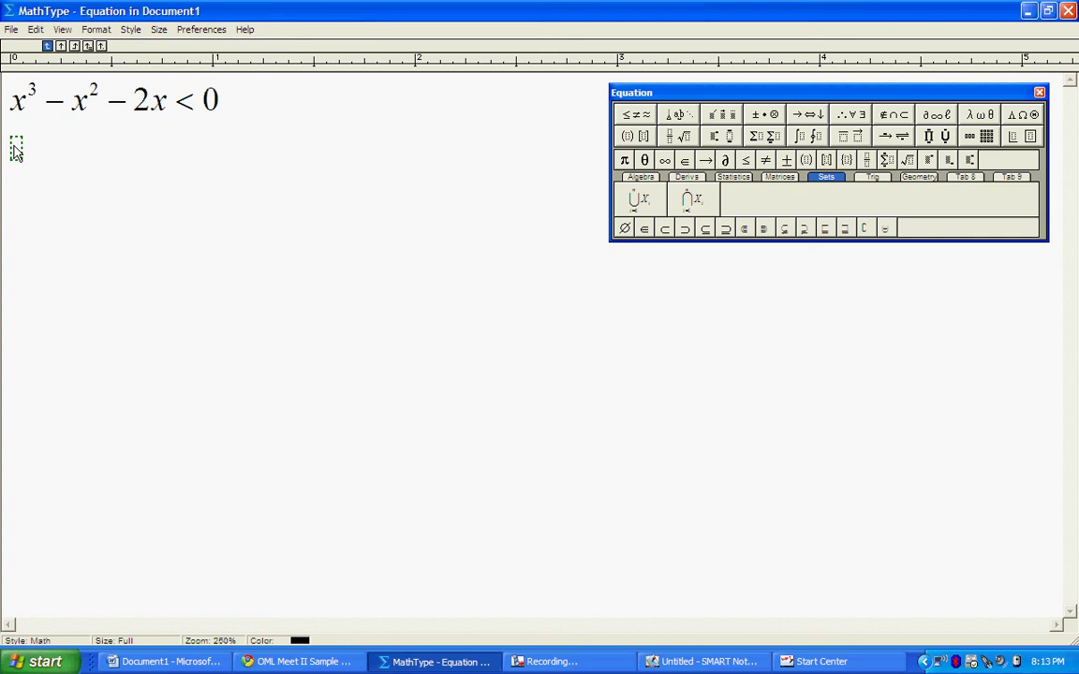
pyautogui.write('x')
pyautogui.hotkey('ctrl', '9')
pyautogui.write('x')
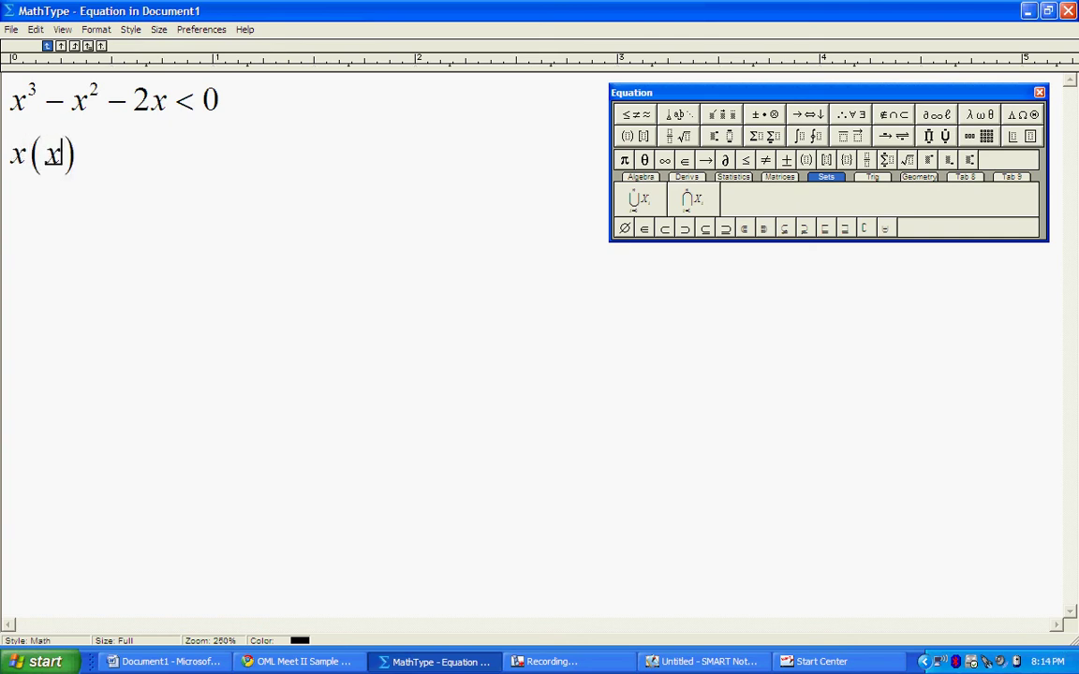
pyautogui.click(719, 137)
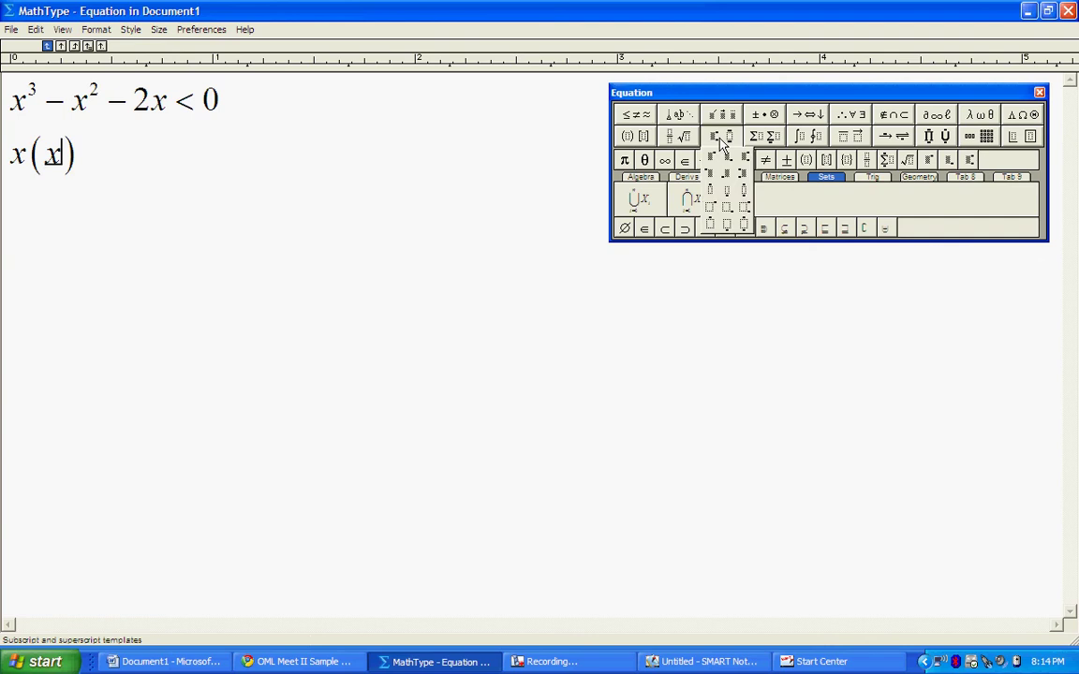
pyautogui.click(710, 156)
pyautogui.write('2')
pyautogui.press('Tab')
pyautogui.write('-')
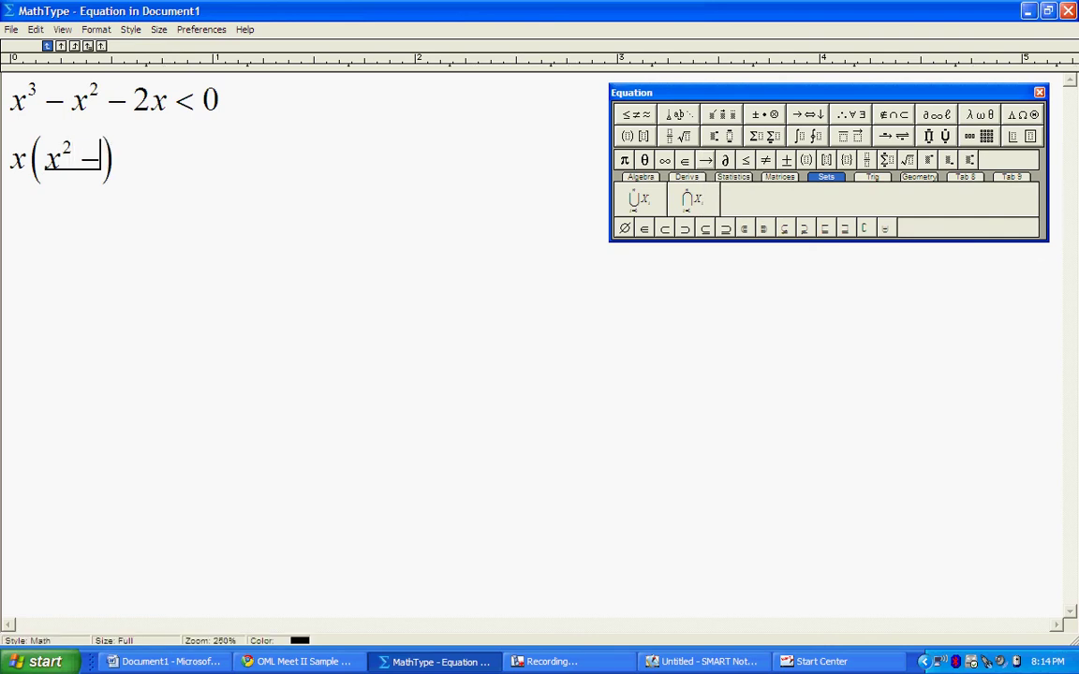
pyautogui.write('x-2')
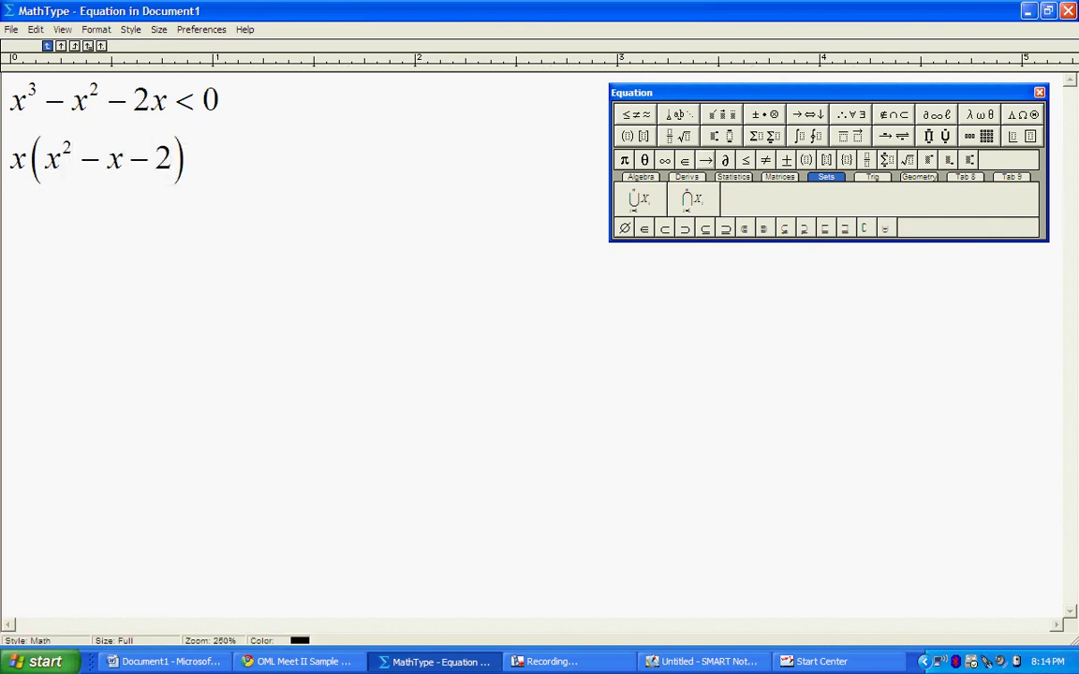
pyautogui.press('Tab')
pyautogui.write('< 0')
# Step: Add a new line with the fully factored x(x − 2)(x + 1) < 0
pyautogui.press('Return')
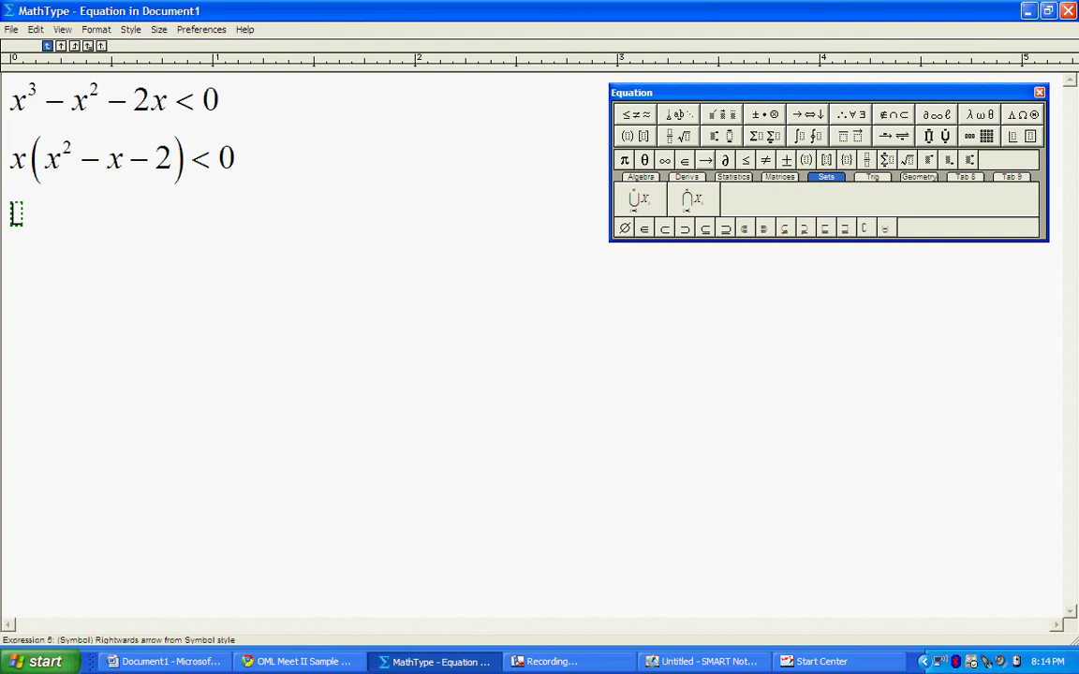
pyautogui.write('x')
pyautogui.click(627, 136)
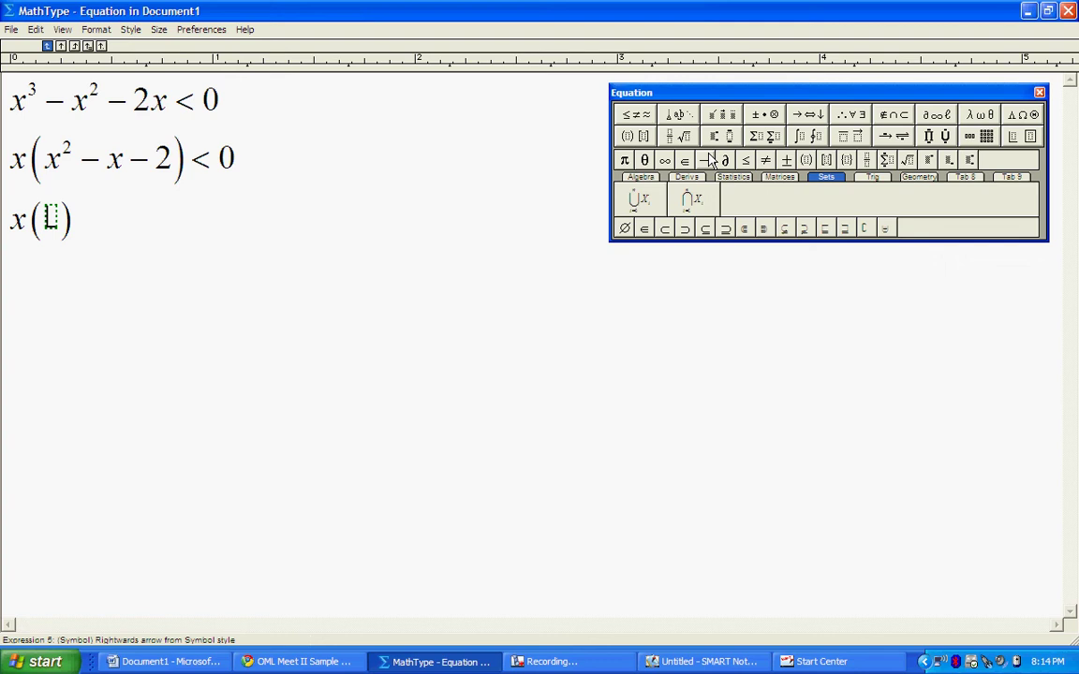
pyautogui.write('x-')
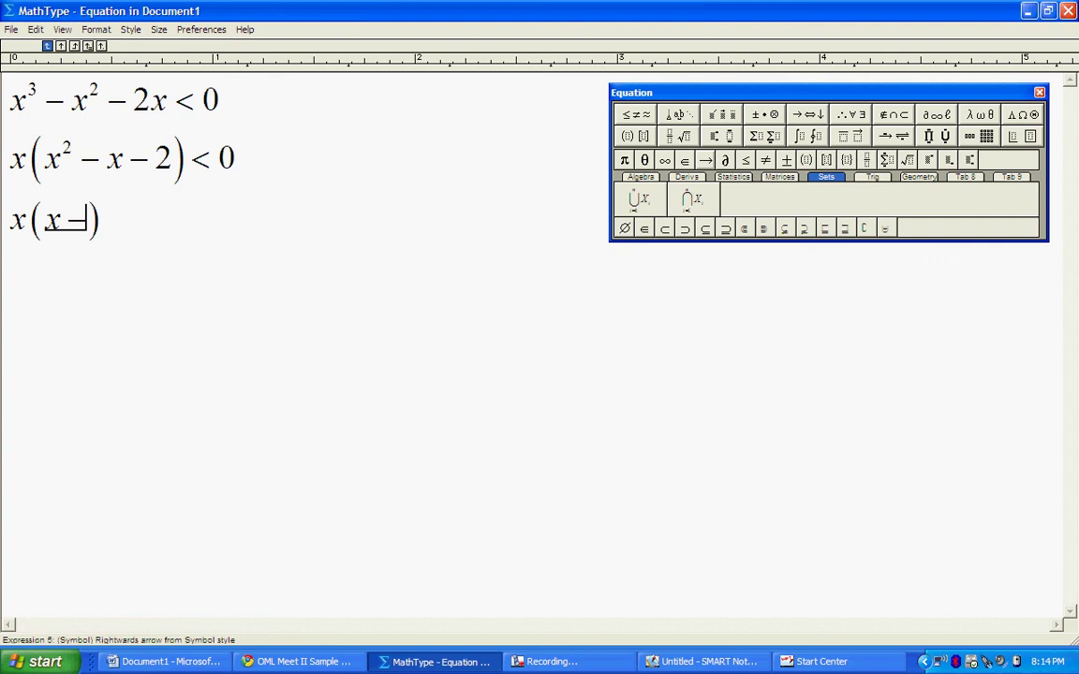
pyautogui.write('2')
pyautogui.press('Tab')
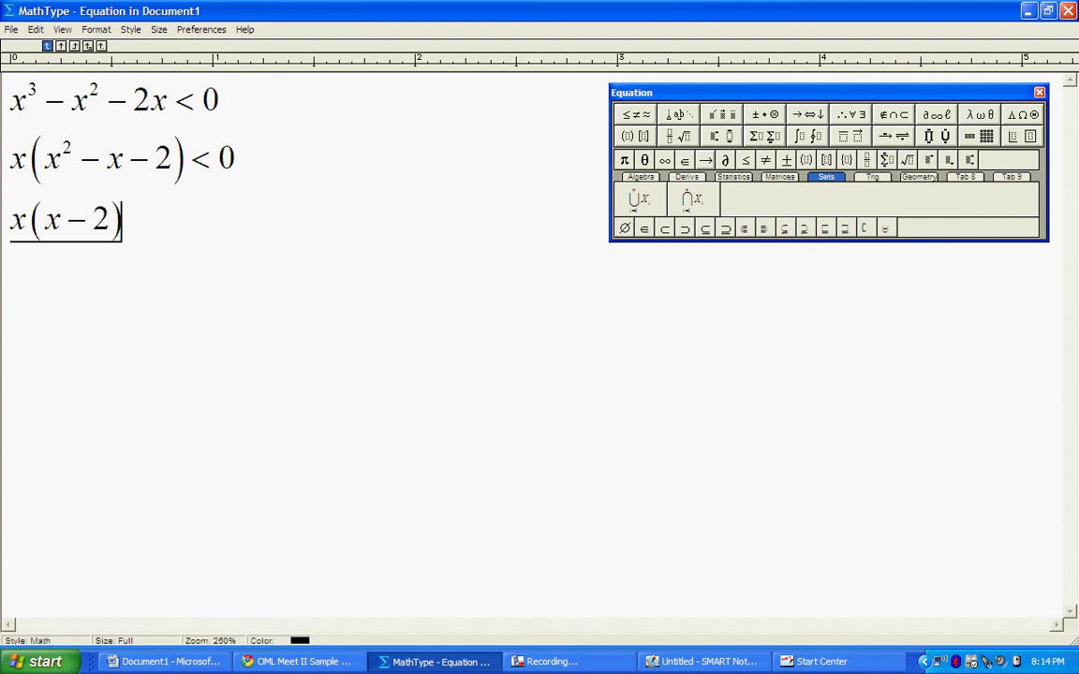
pyautogui.hotkey('ctrl', '9')
pyautogui.write('x ')
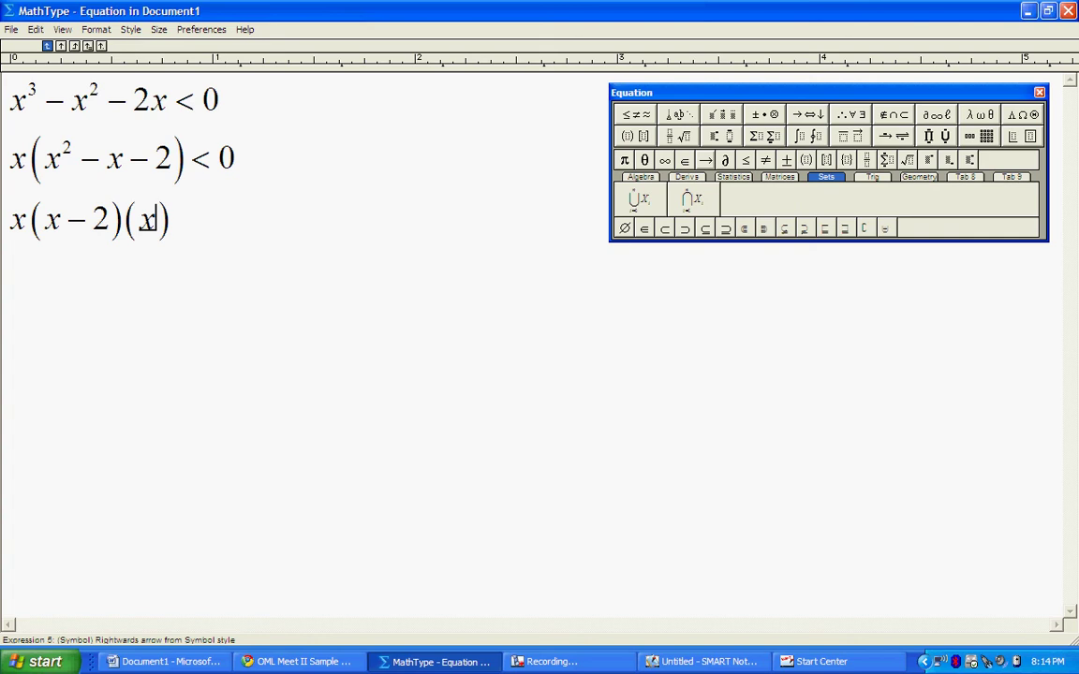
pyautogui.write('+ 1')
pyautogui.press('Tab')
pyautogui.write('<0')
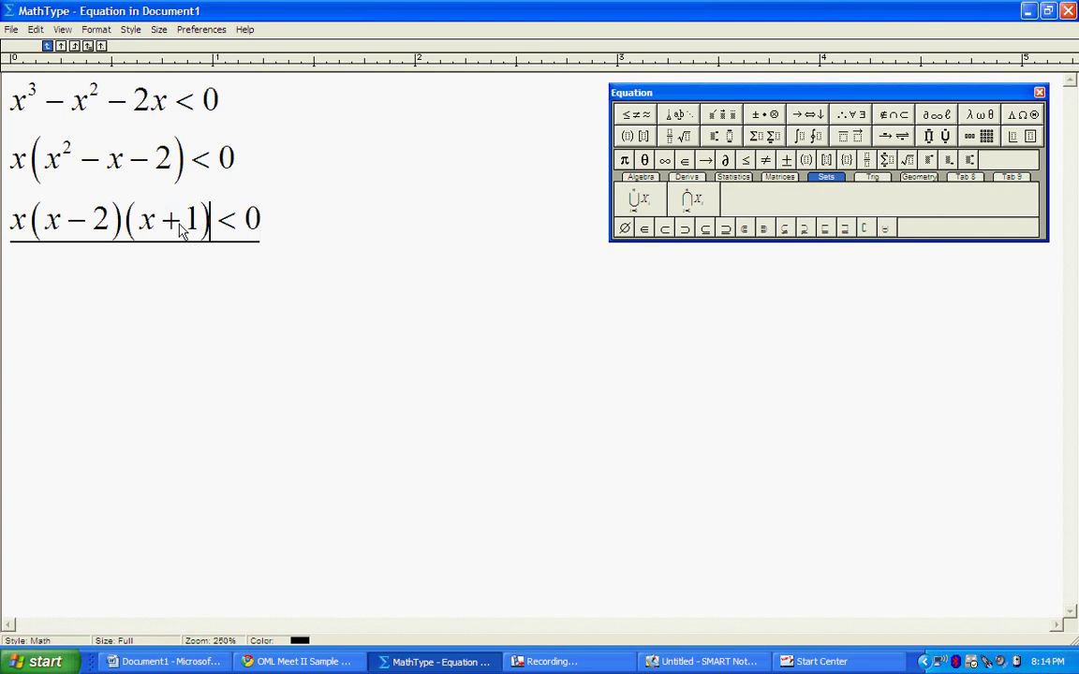
pyautogui.moveTo(209, 225); pyautogui.dragTo(3, 260)
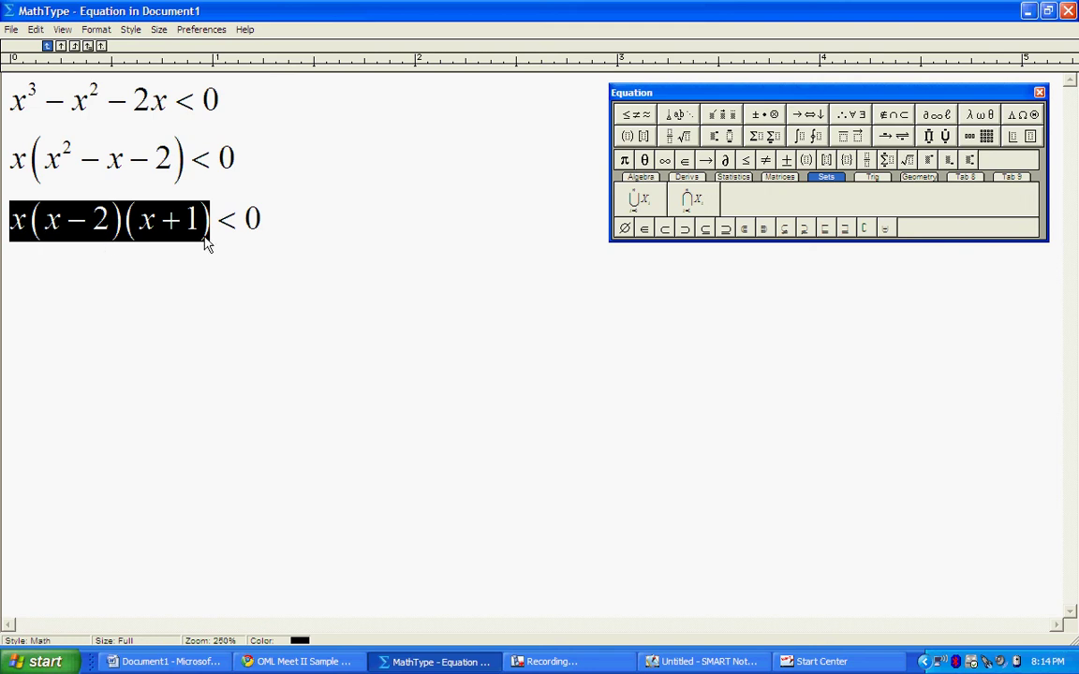
# Step: Create a blank fourth line after checking the factors x, (x − 2) and (x + 1)
pyautogui.click(281, 250)
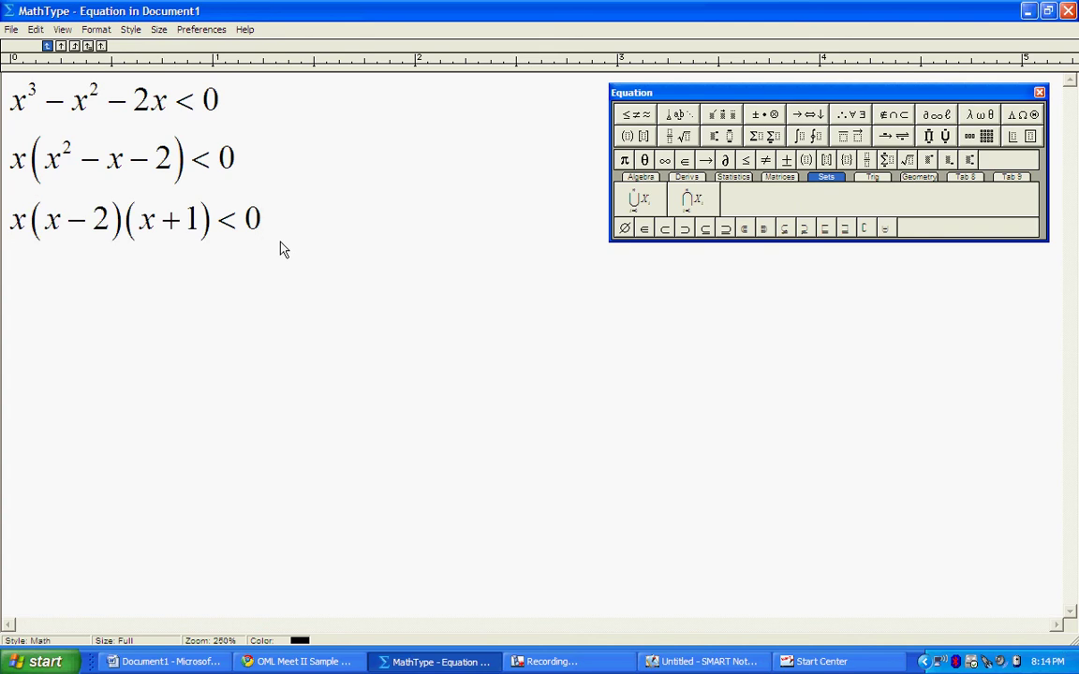
pyautogui.press('Return')
pyautogui.doubleClick(28, 225)
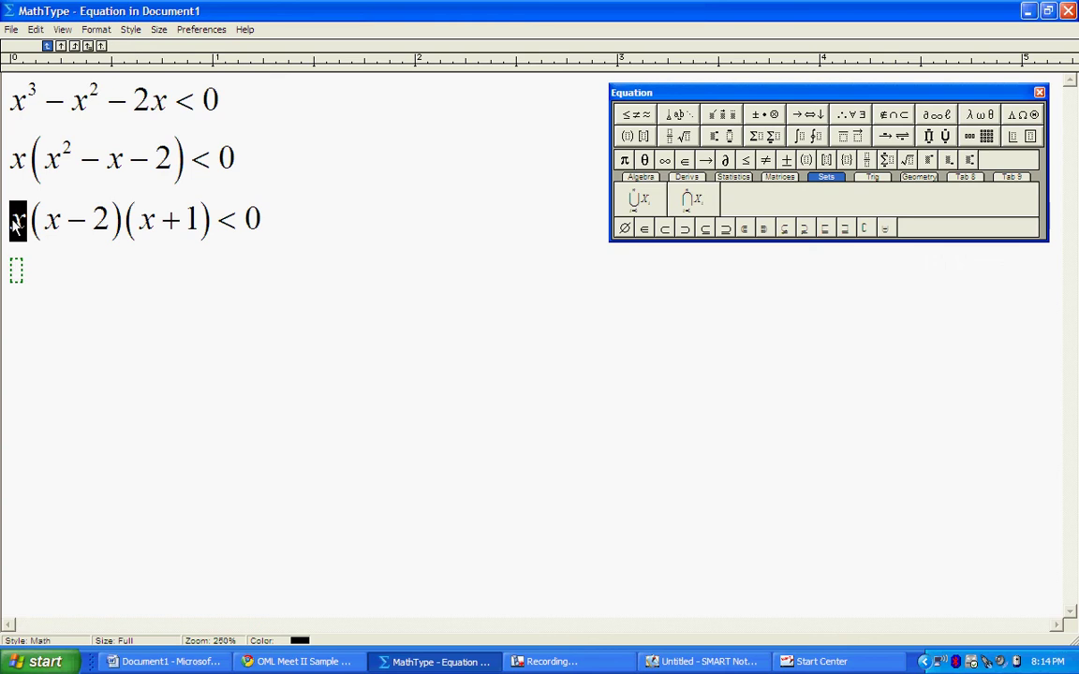
pyautogui.doubleClick(120, 224)
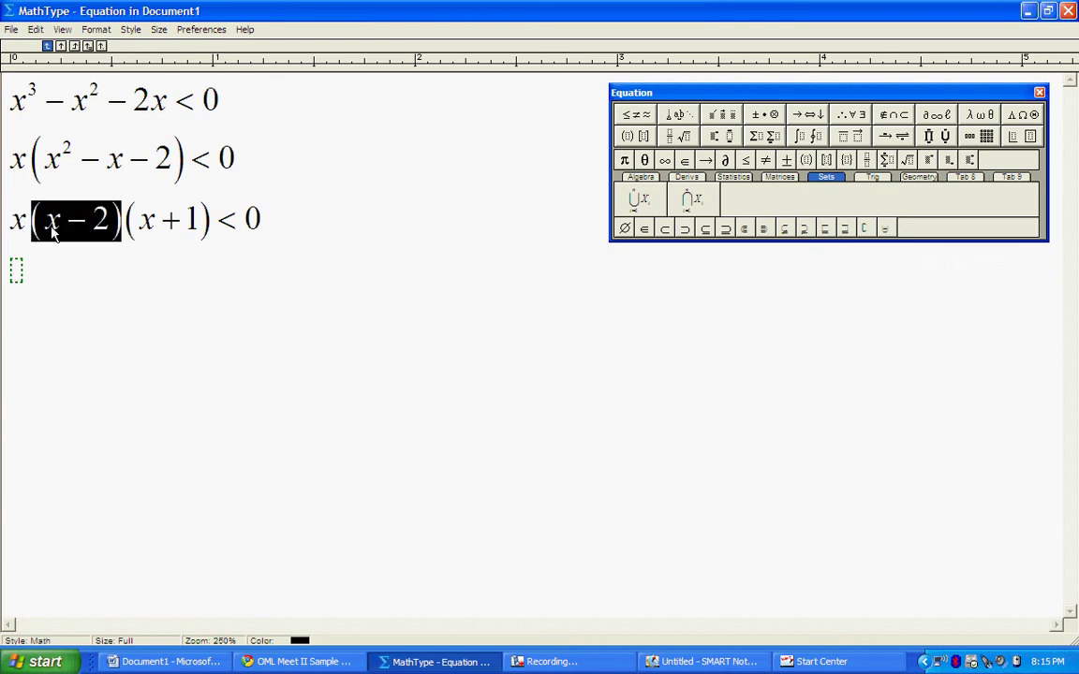
pyautogui.doubleClick(209, 234)
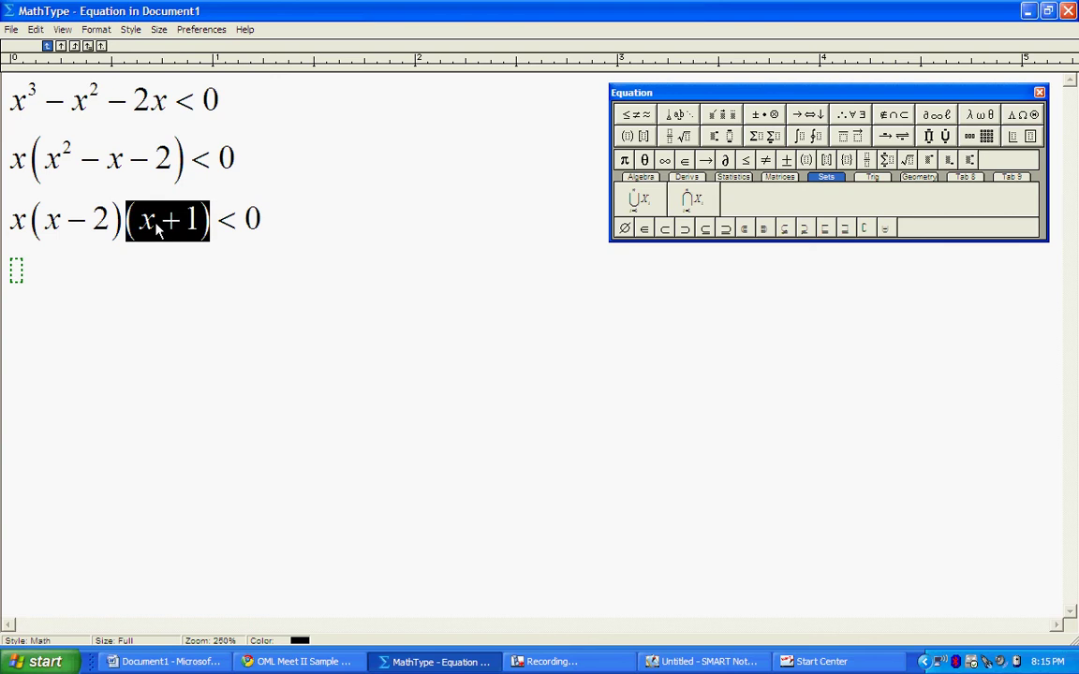
pyautogui.click(26, 273)
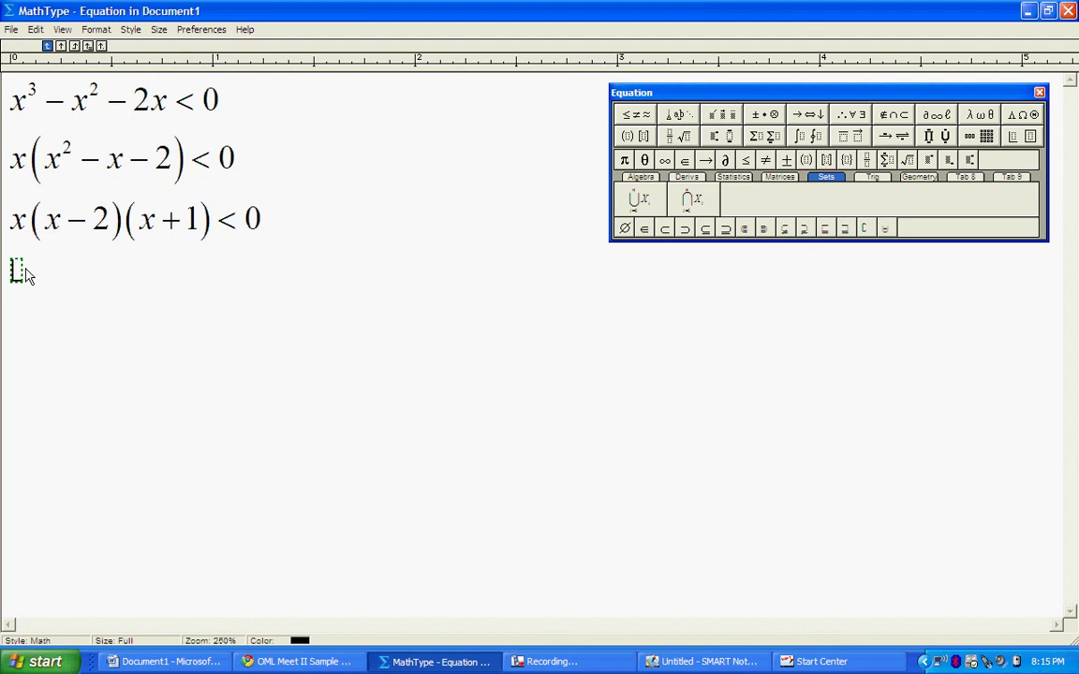
# Step: Type the line 'endpoints: −1, 0, 2' in mixed text and math styles, then start a new line
pyautogui.hotkey('ctrl', 'shift', 'e')
pyautogui.write('endpoi')
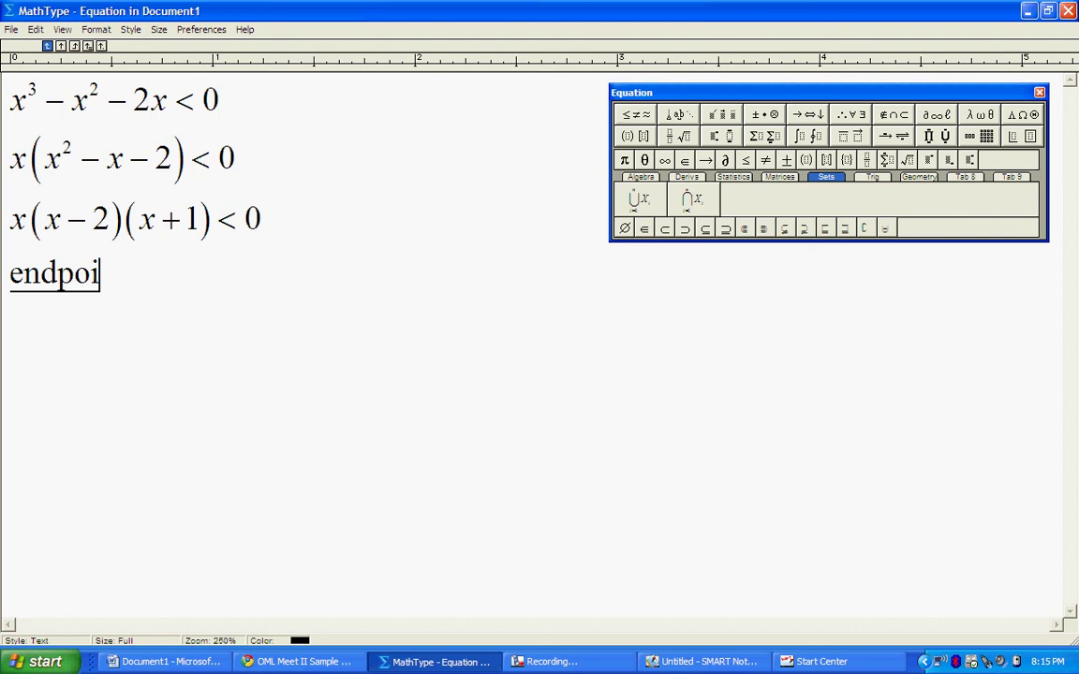
pyautogui.write('nts:')
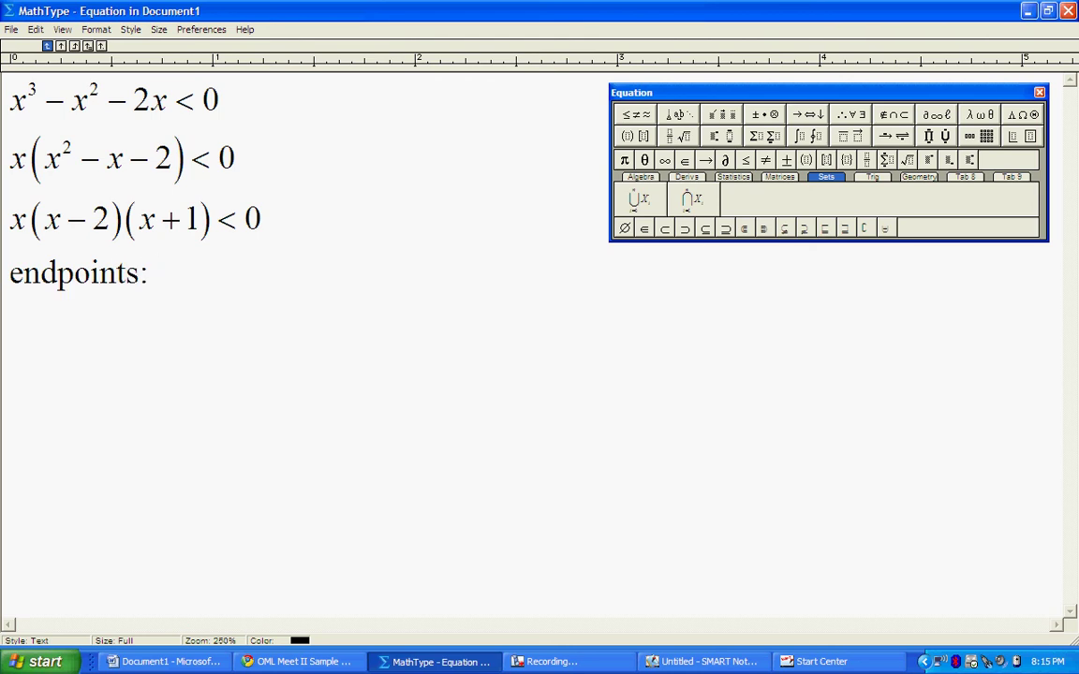
pyautogui.hotkey('ctrl', 'shift', '=')
pyautogui.write('-1')
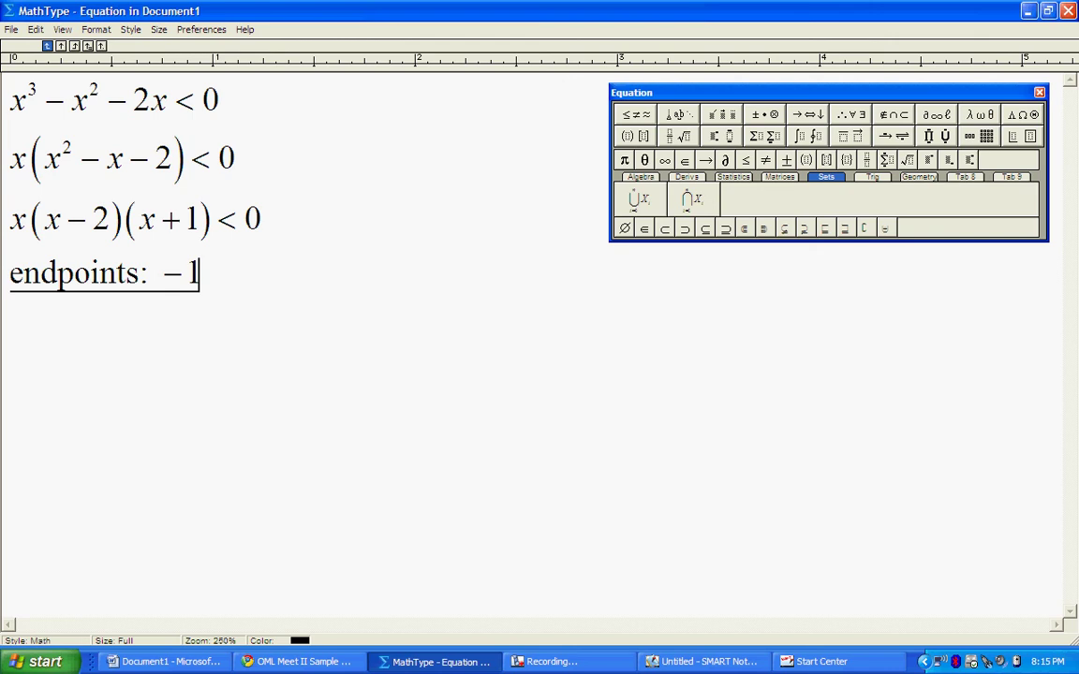
pyautogui.write(',')
pyautogui.hotkey('ctrl', 'shift', 'e')
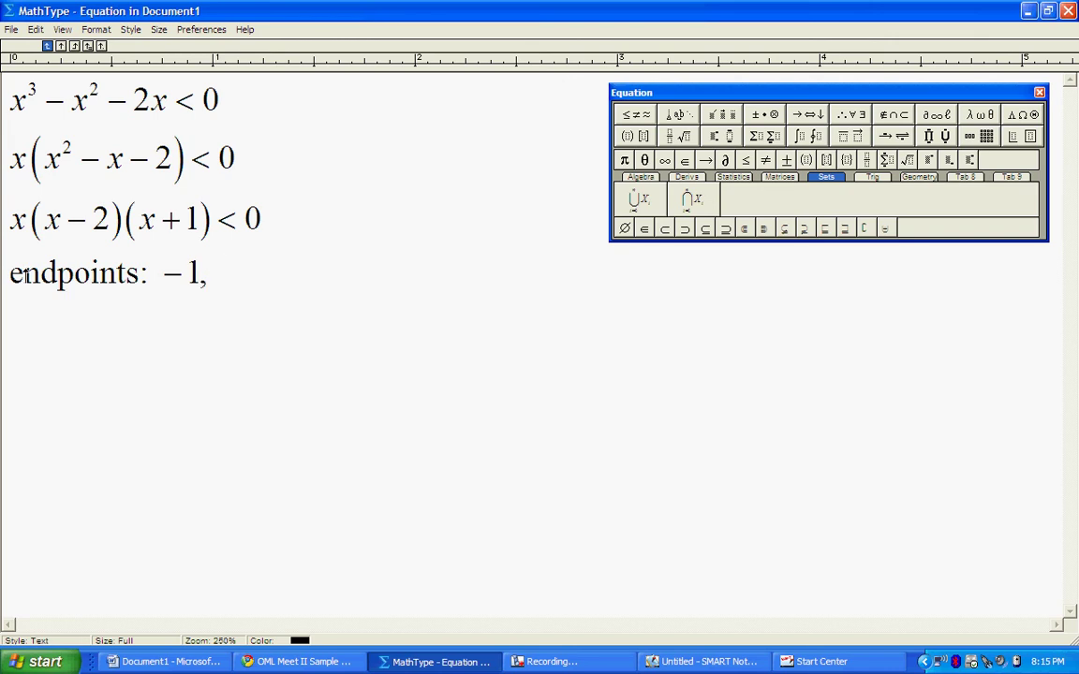
pyautogui.hotkey('ctrl', 'shift', '=')
pyautogui.write('0')
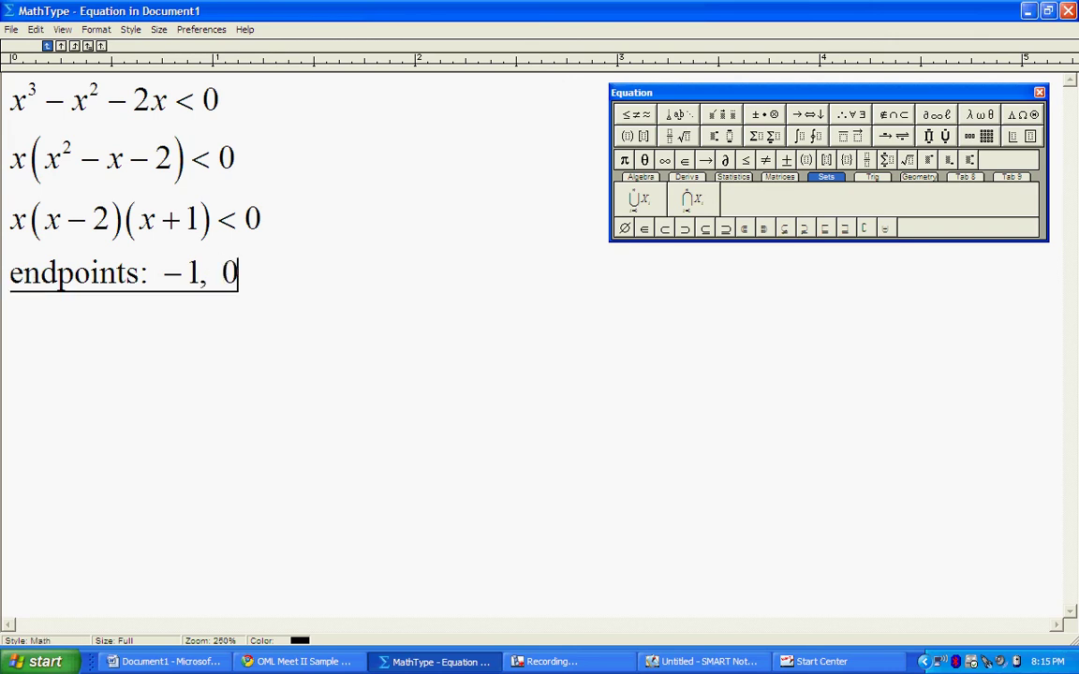
pyautogui.write(',')
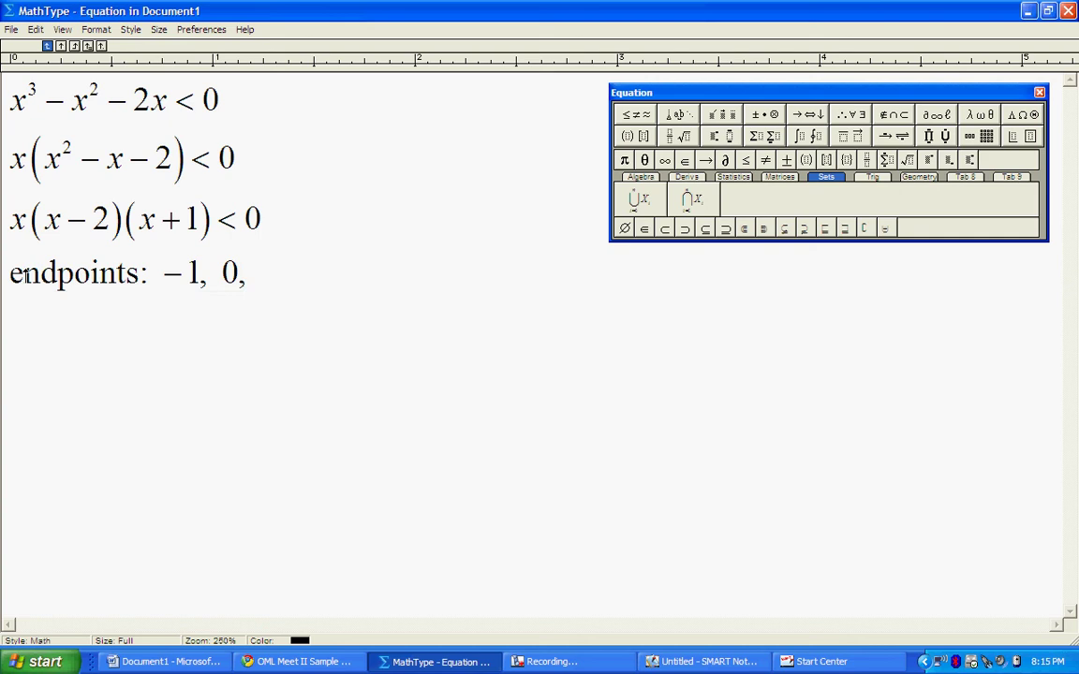
pyautogui.hotkey('ctrl', 'shift', 'e')
pyautogui.hotkey('ctrl', 'shift', '=')
pyautogui.write('2')
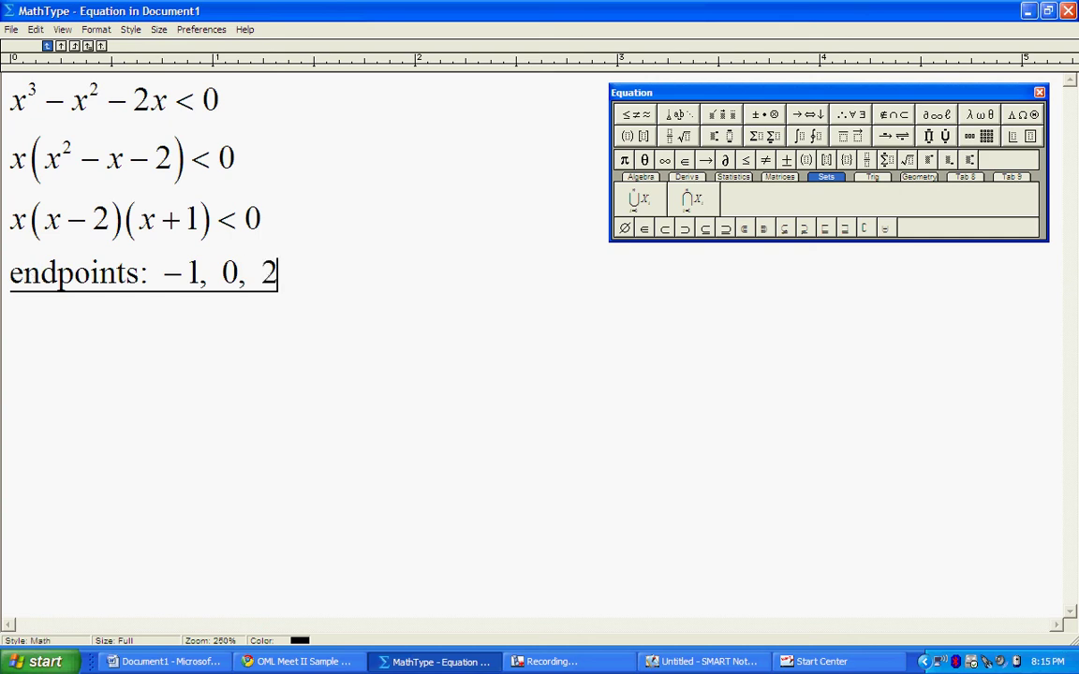
pyautogui.press('Return')
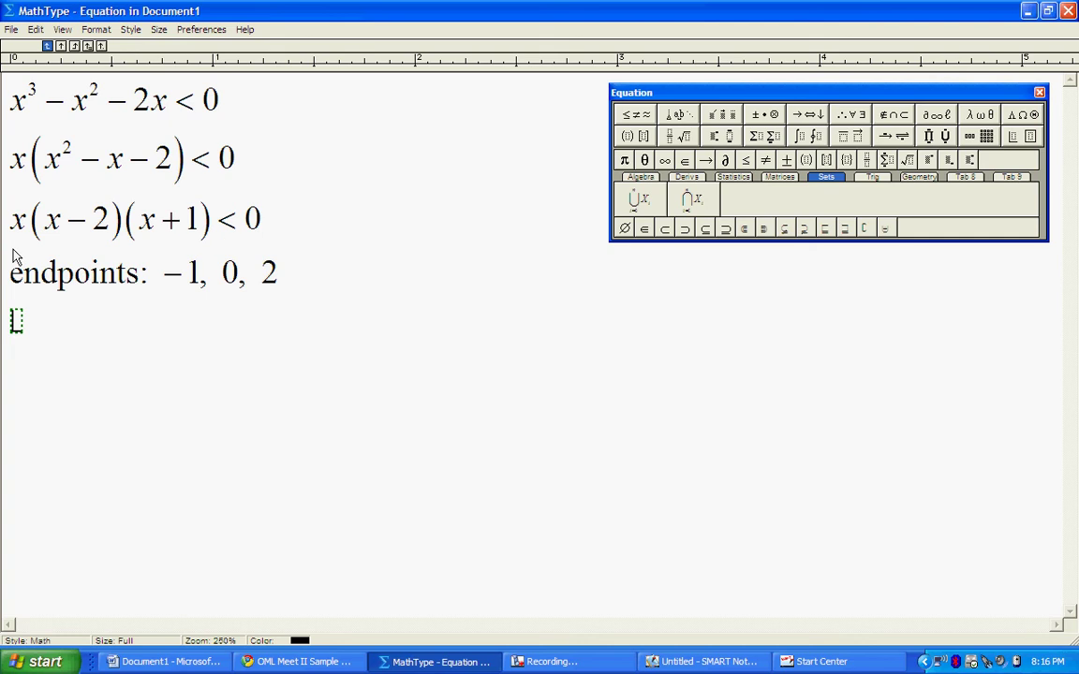
# Step: Write the test x = −2 → −2(−4)(−1) < 0
pyautogui.write('x=-2')
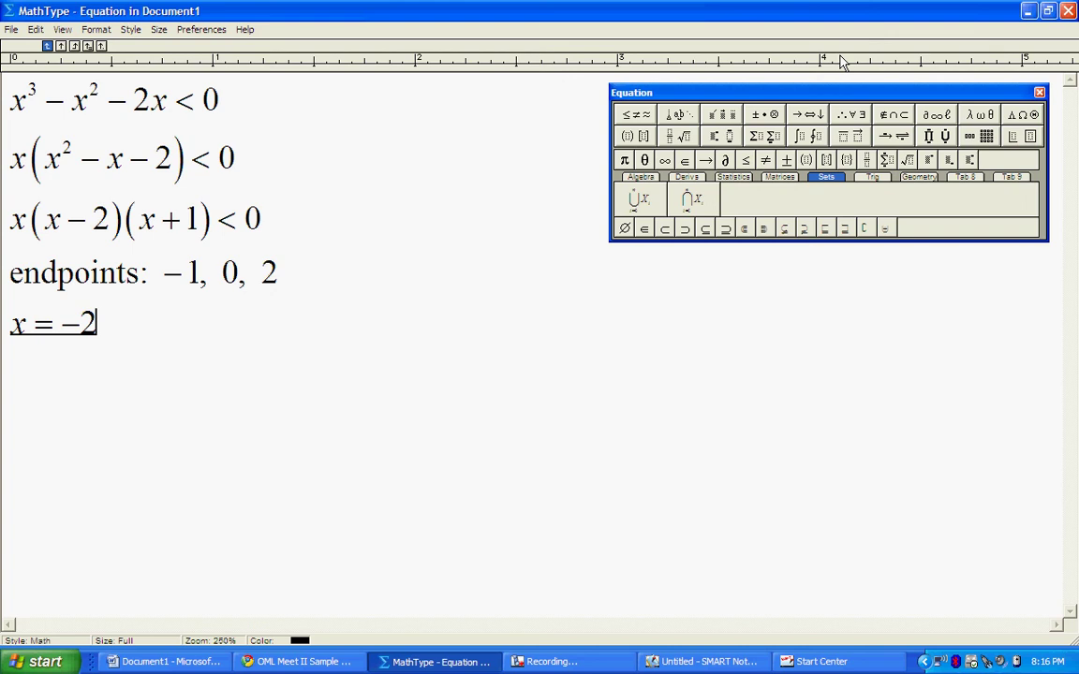
pyautogui.click(807, 114)
pyautogui.click(809, 139)
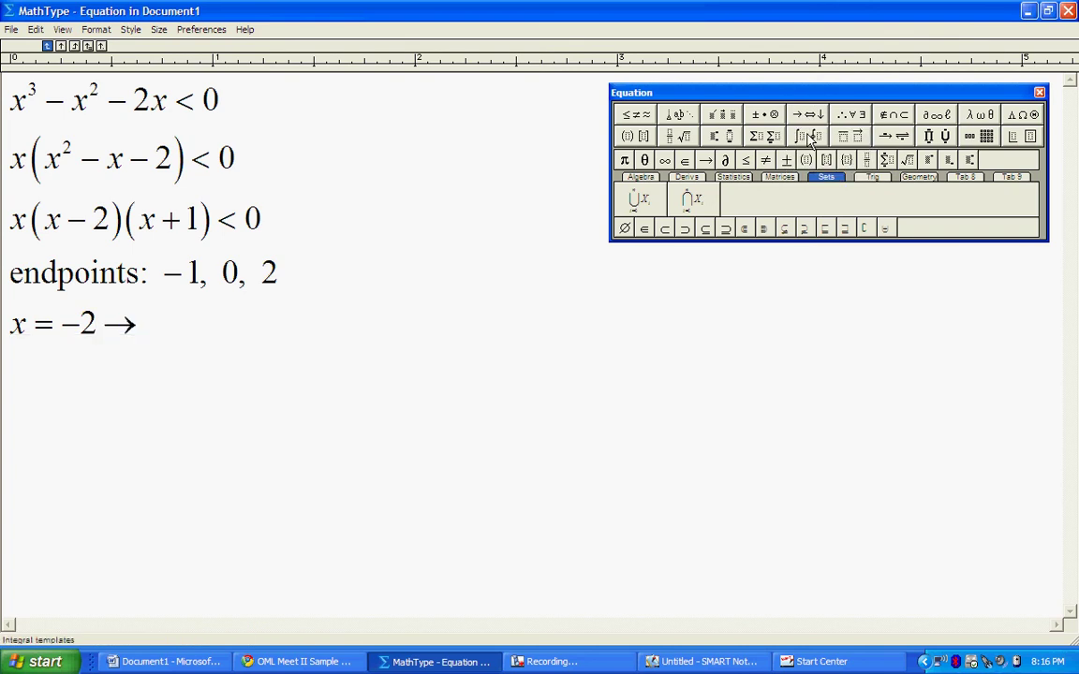
pyautogui.write('-2')
pyautogui.hotkey('ctrl', '9')
pyautogui.write('-4')
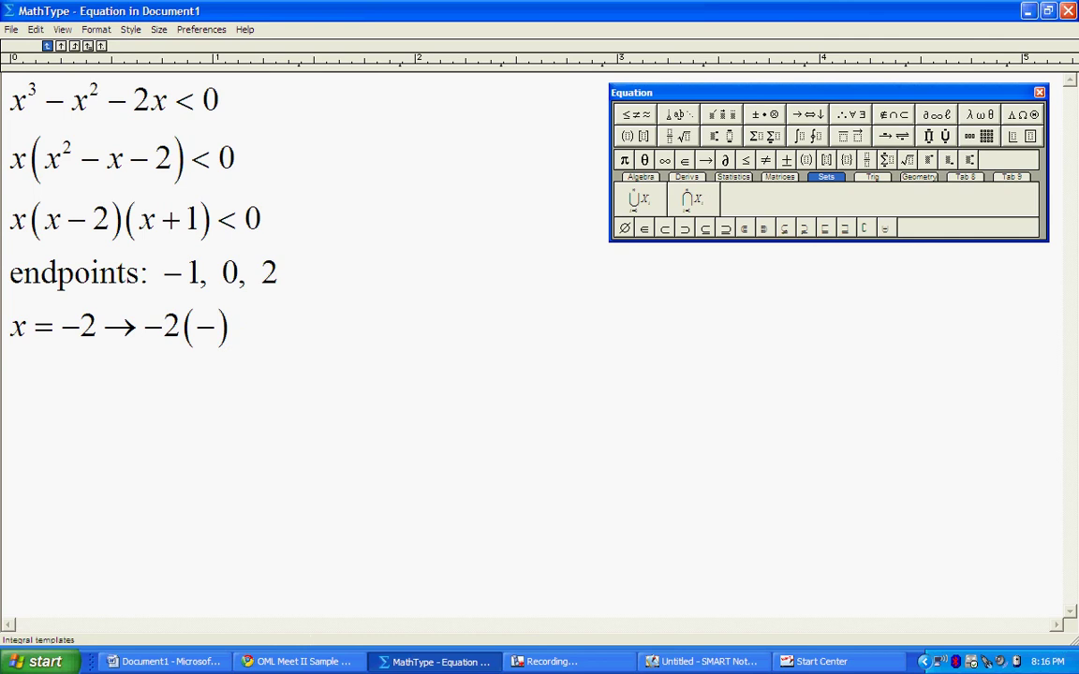
pyautogui.press('Tab')
pyautogui.hotkey('ctrl', '9')
pyautogui.write('-1')
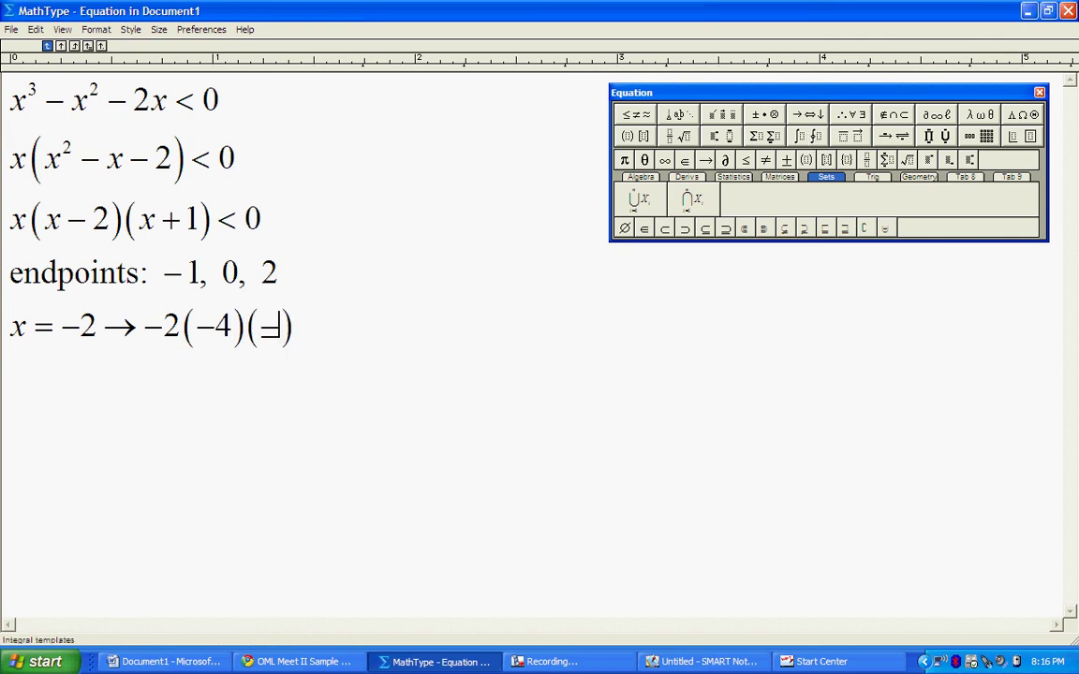
pyautogui.press('Tab')
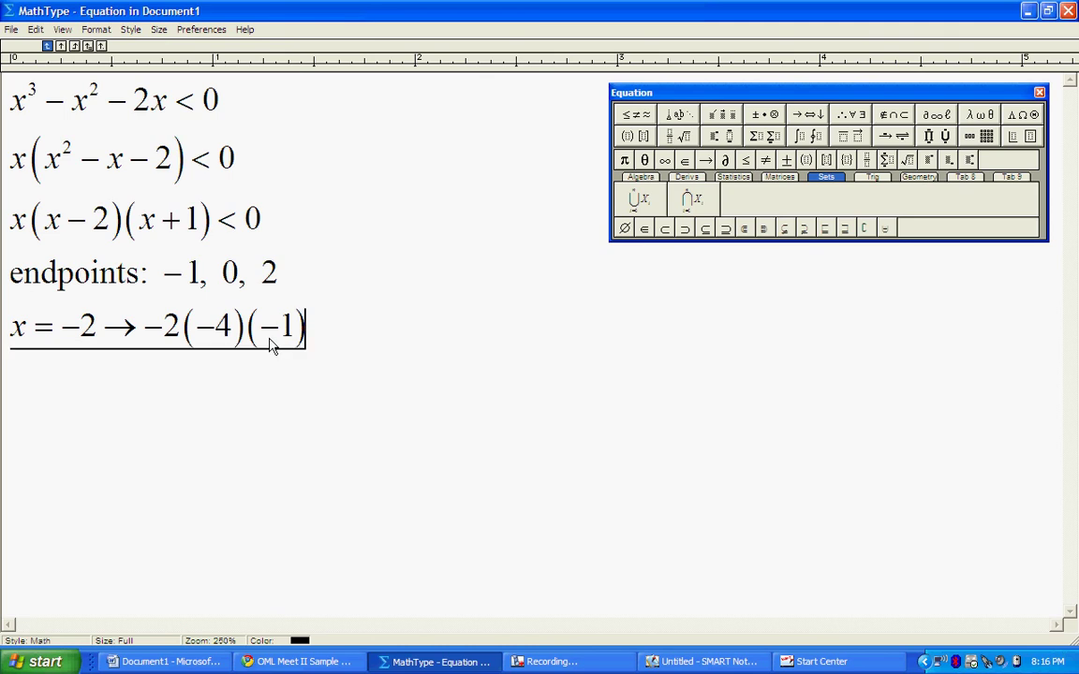
pyautogui.write('<0')
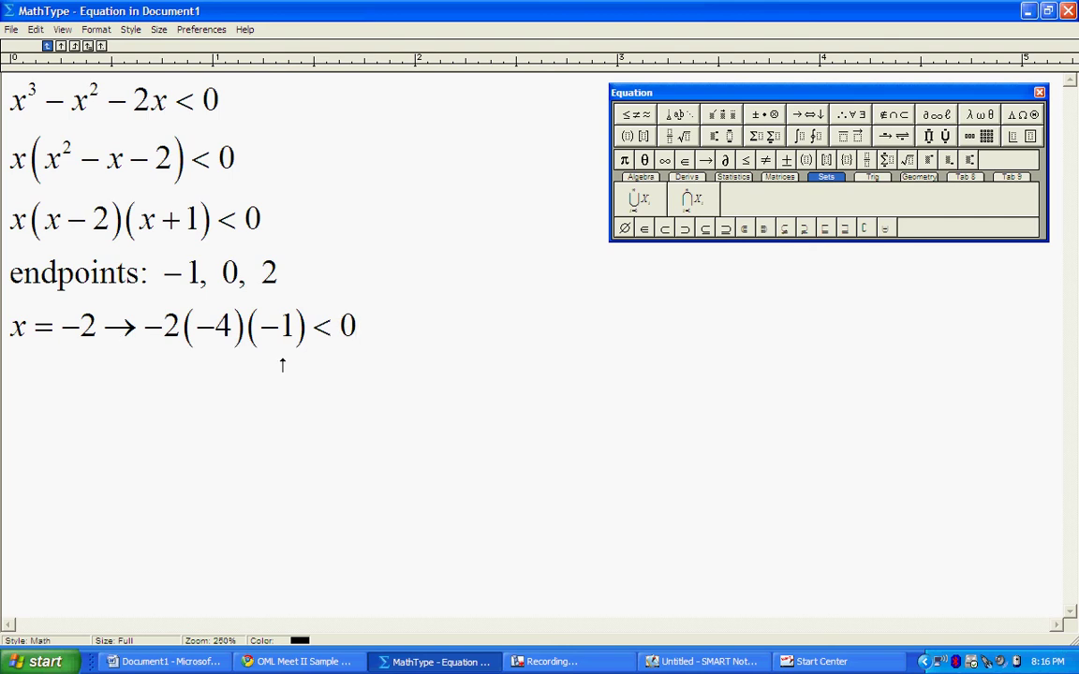
# Step: Conclude the x = −2 test with 'true ∴ x < −1' and begin the next line with x = −0.5
pyautogui.hotkey('ctrl', 'shift', 'e')
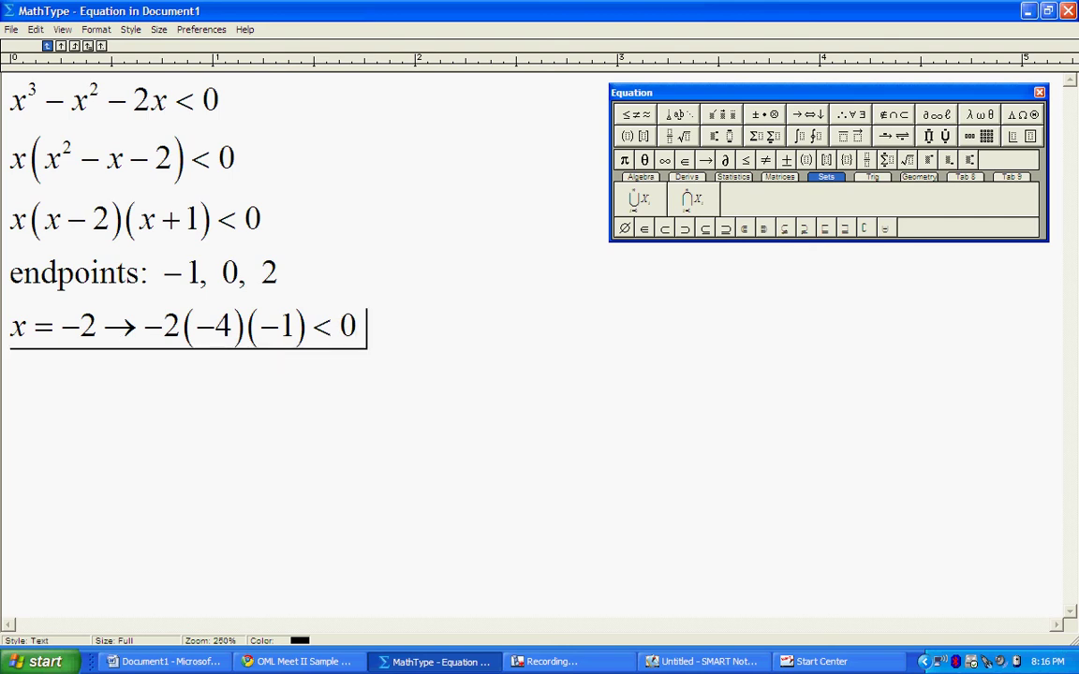
pyautogui.write('true')
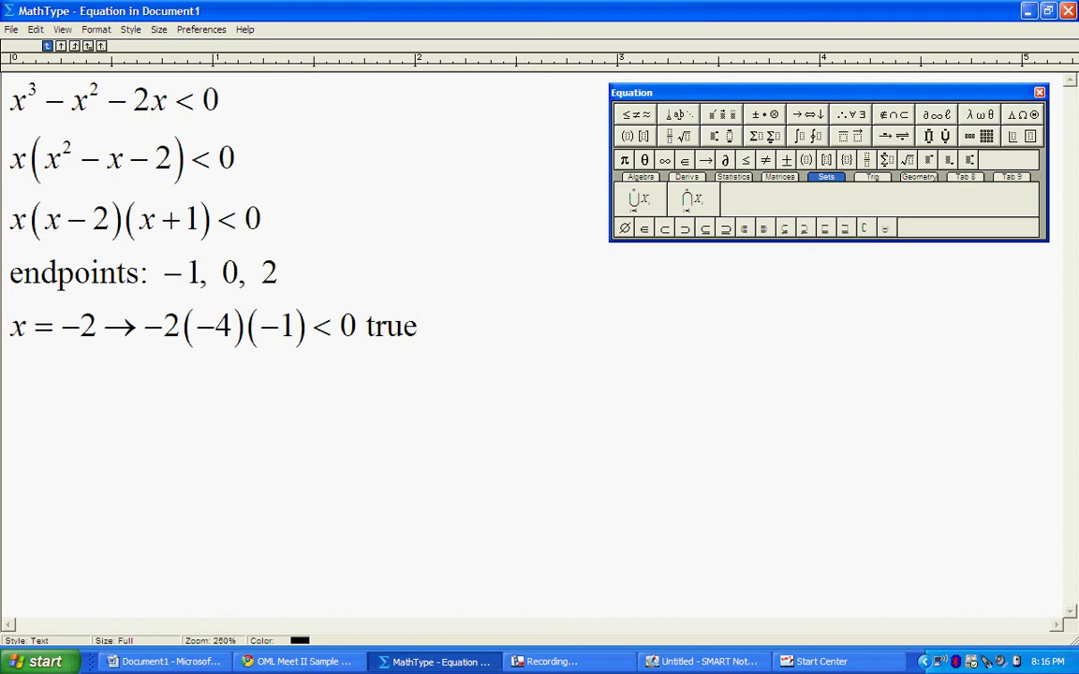
pyautogui.moveTo(766, 117)
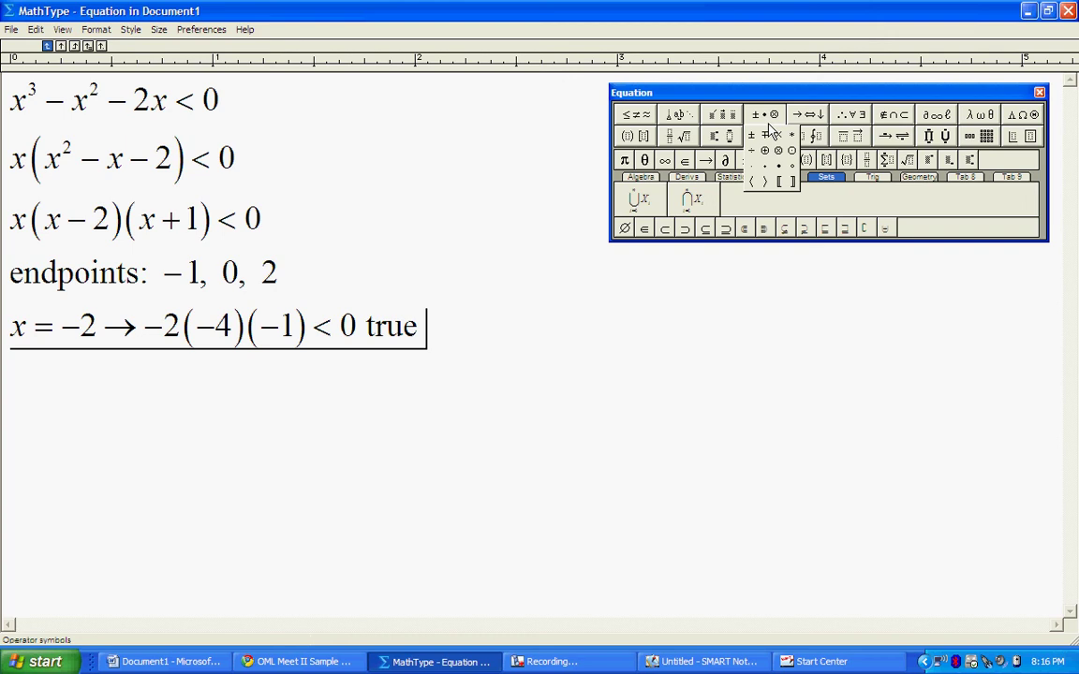
pyautogui.moveTo(678, 116)
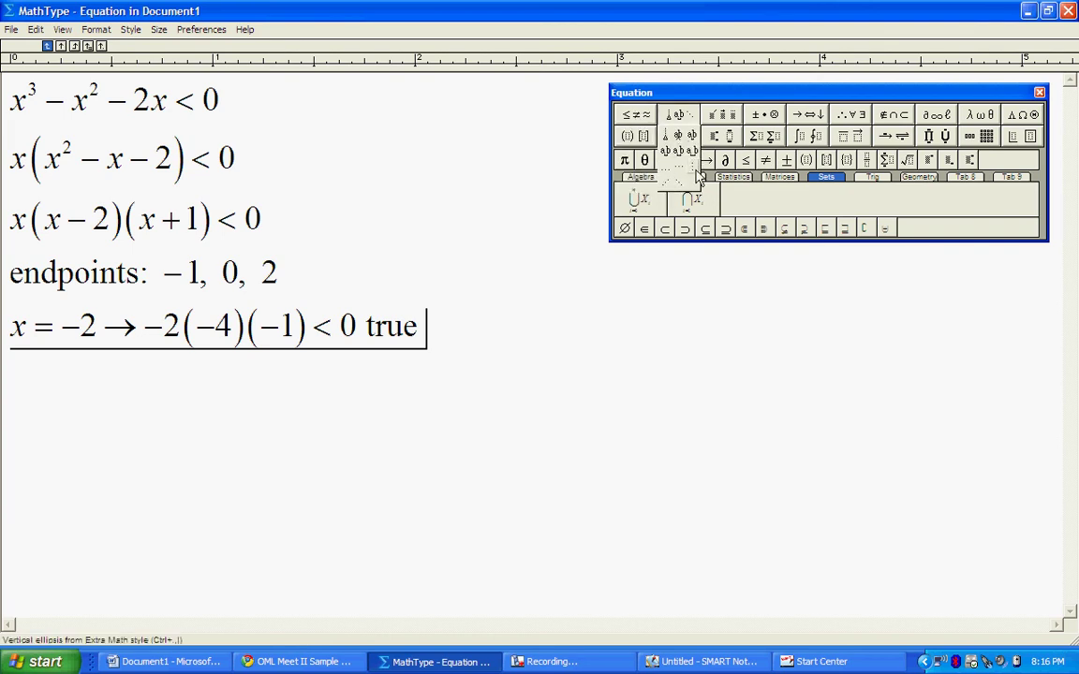
pyautogui.moveTo(634, 121)
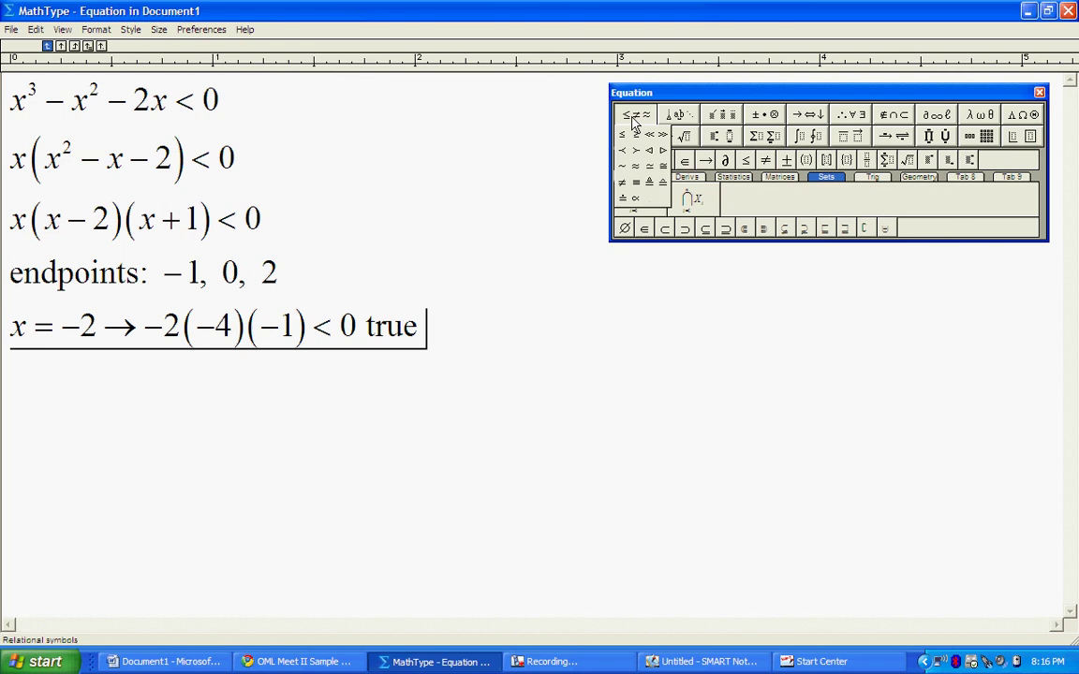
pyautogui.moveTo(817, 120)
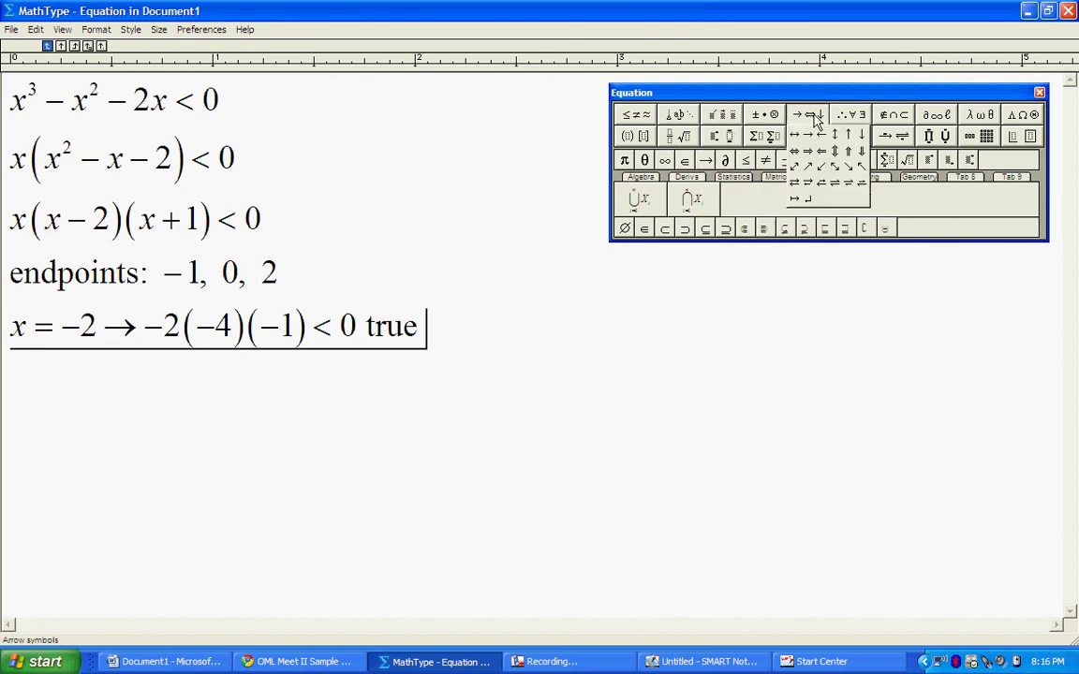
pyautogui.click(842, 137)
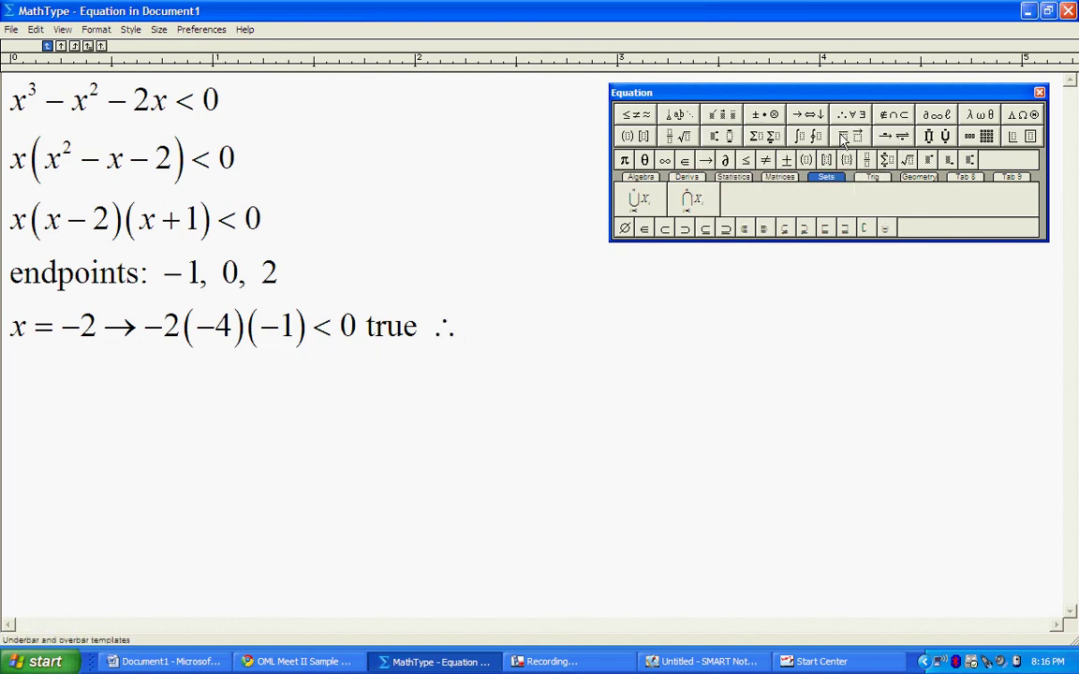
pyautogui.write('x')
pyautogui.press('BackSpace')
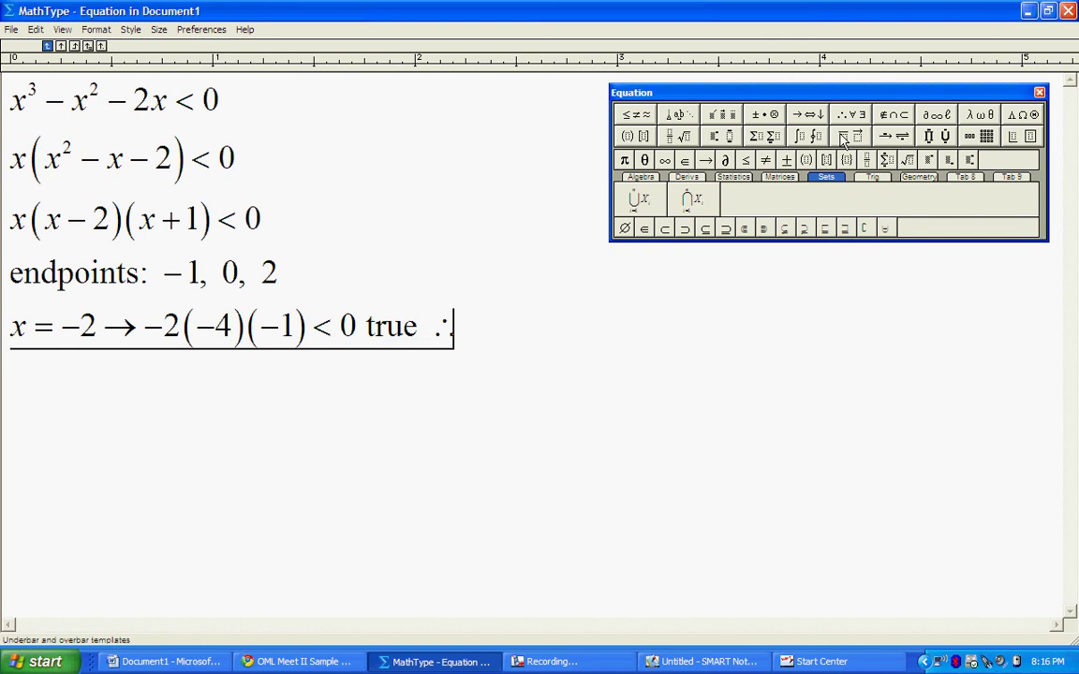
pyautogui.write('x<')
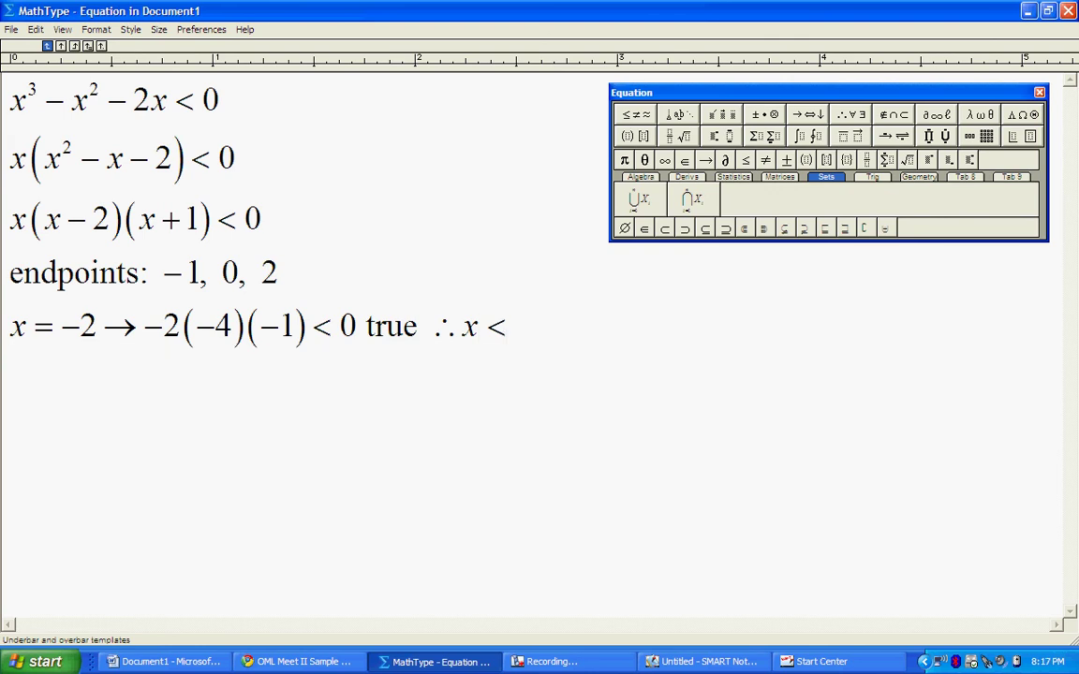
pyautogui.write('-1')
pyautogui.press('Return')
pyautogui.write('x')
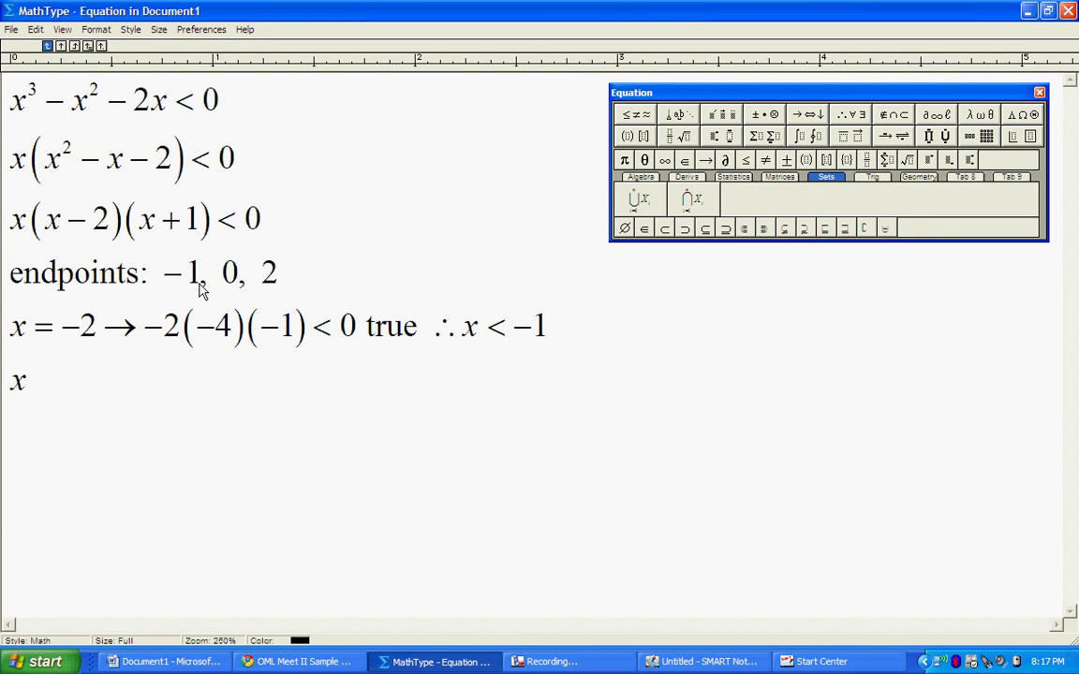
pyautogui.write('=-0.5')
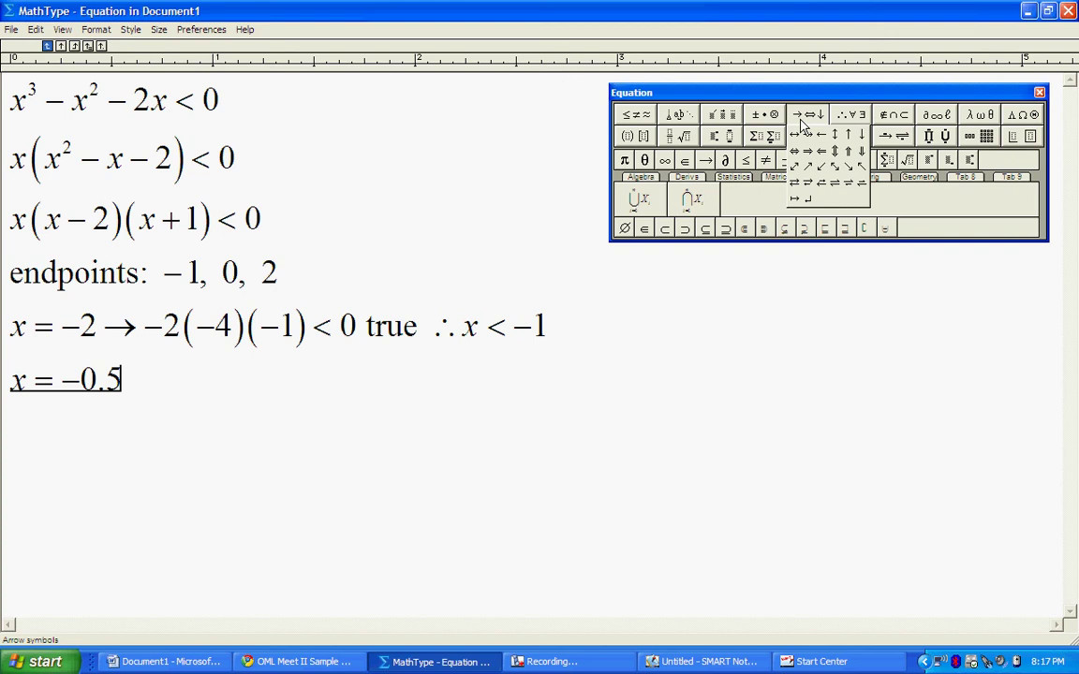
# Step: Complete the x = −0.5 test as → −0.5(−2.5)(0.5) > 0
pyautogui.click(800, 123)
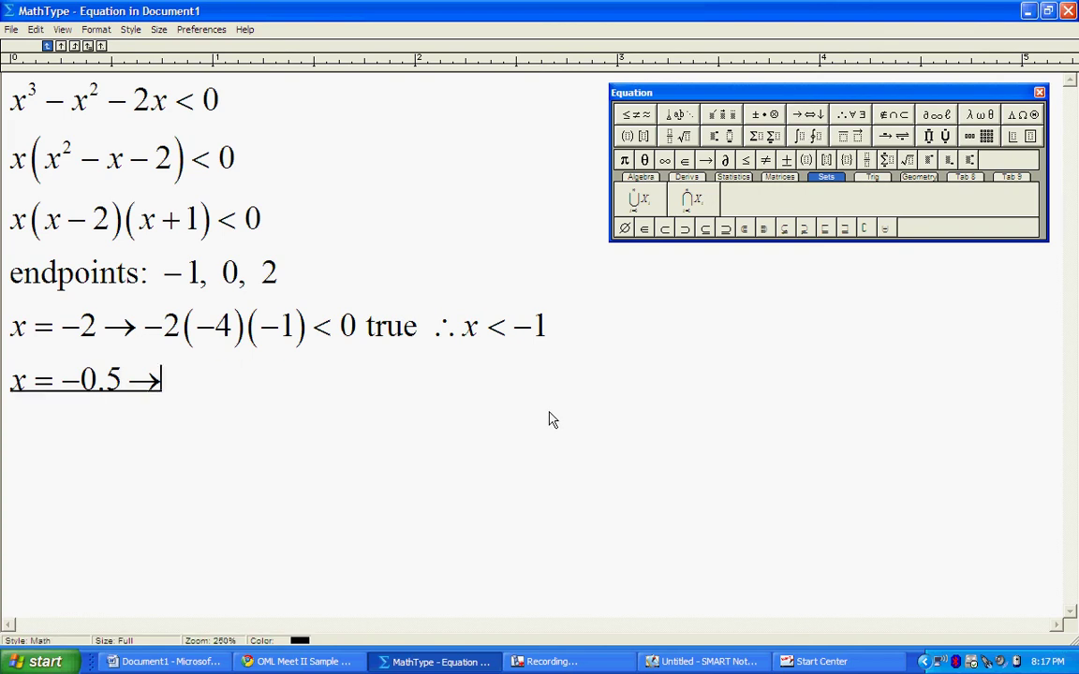
pyautogui.write('-0')
pyautogui.write('.5')
pyautogui.hotkey('ctrl', '9')
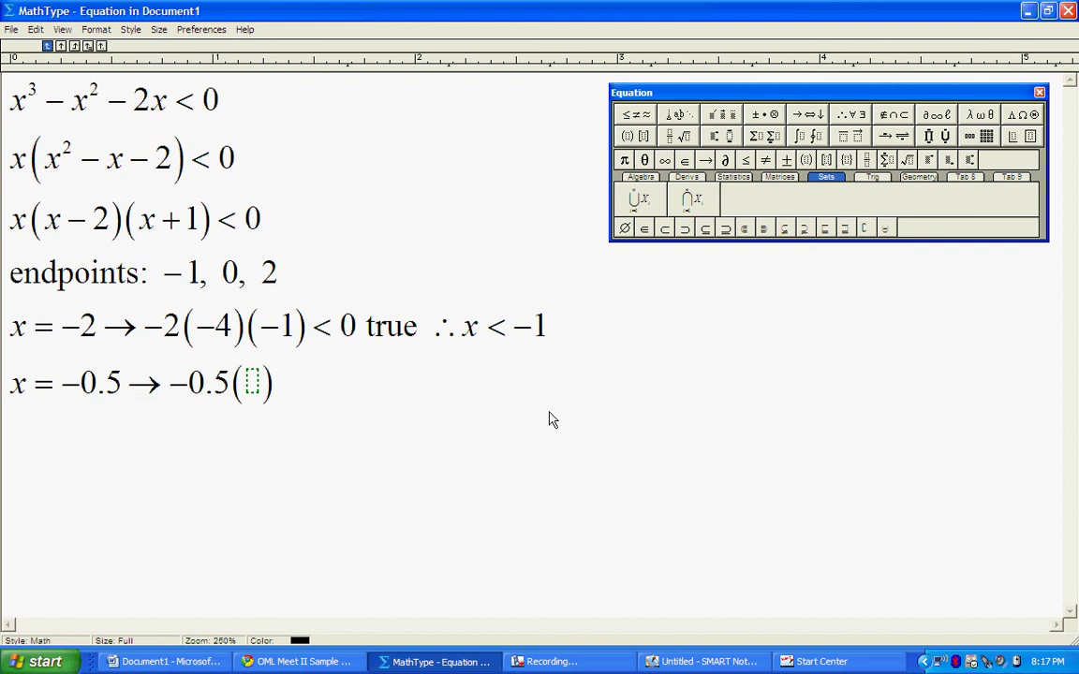
pyautogui.write('-2.5')
pyautogui.press('Tab')
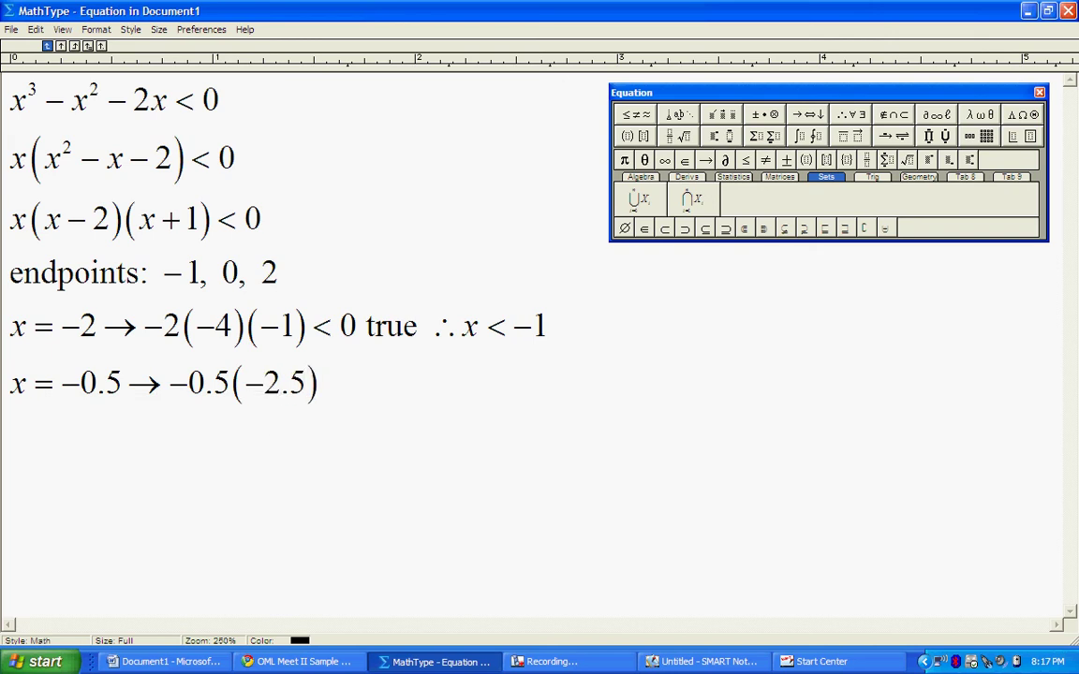
pyautogui.hotkey('ctrl', '9')
pyautogui.write('0.5')
pyautogui.press('Tab')
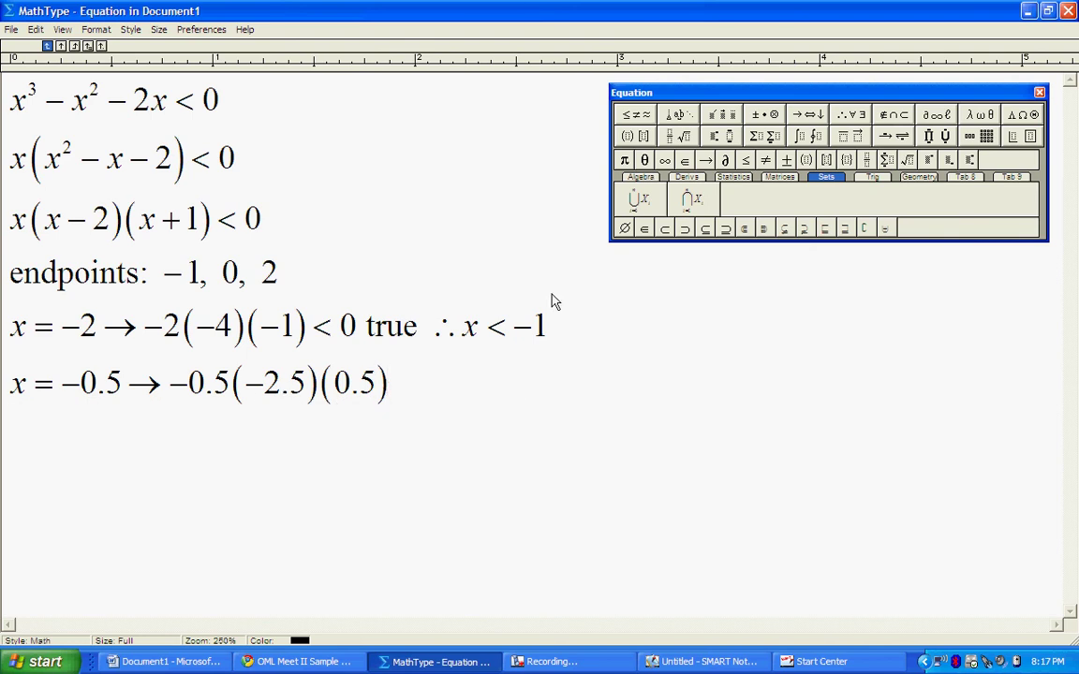
pyautogui.write('>0')
# Step: Label the result 'false' in text style and begin the next line with x =
pyautogui.hotkey('ctrl', 'shift', 'e')
pyautogui.write('false')
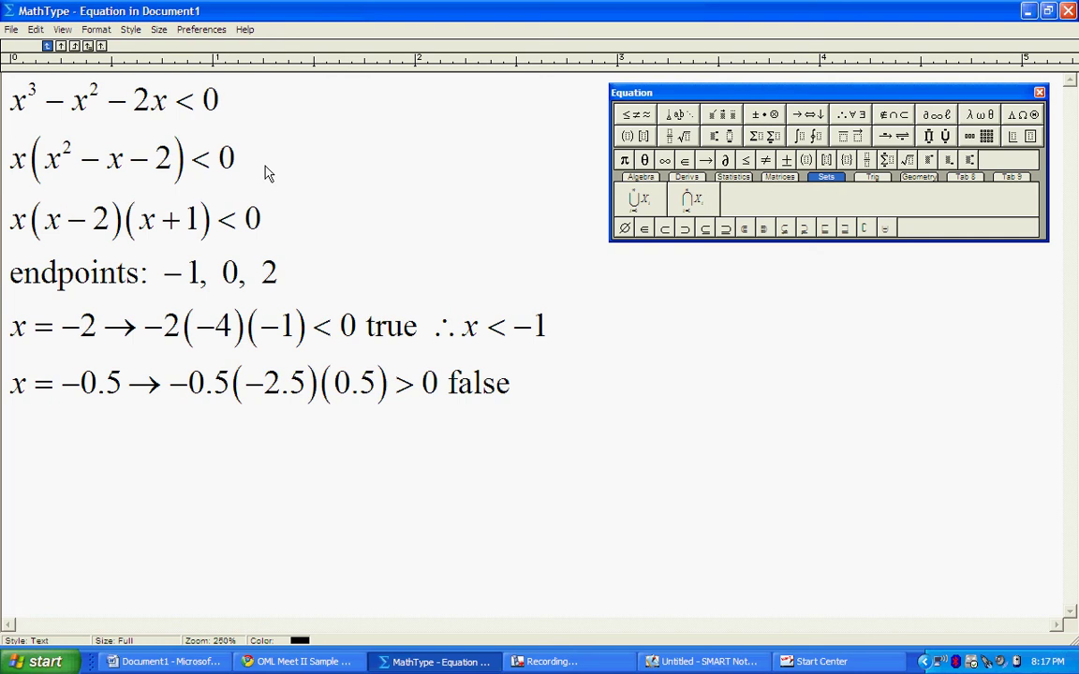
pyautogui.hotkey('ctrl', 'shift', 'e')
pyautogui.write('x')
pyautogui.write('= 1')
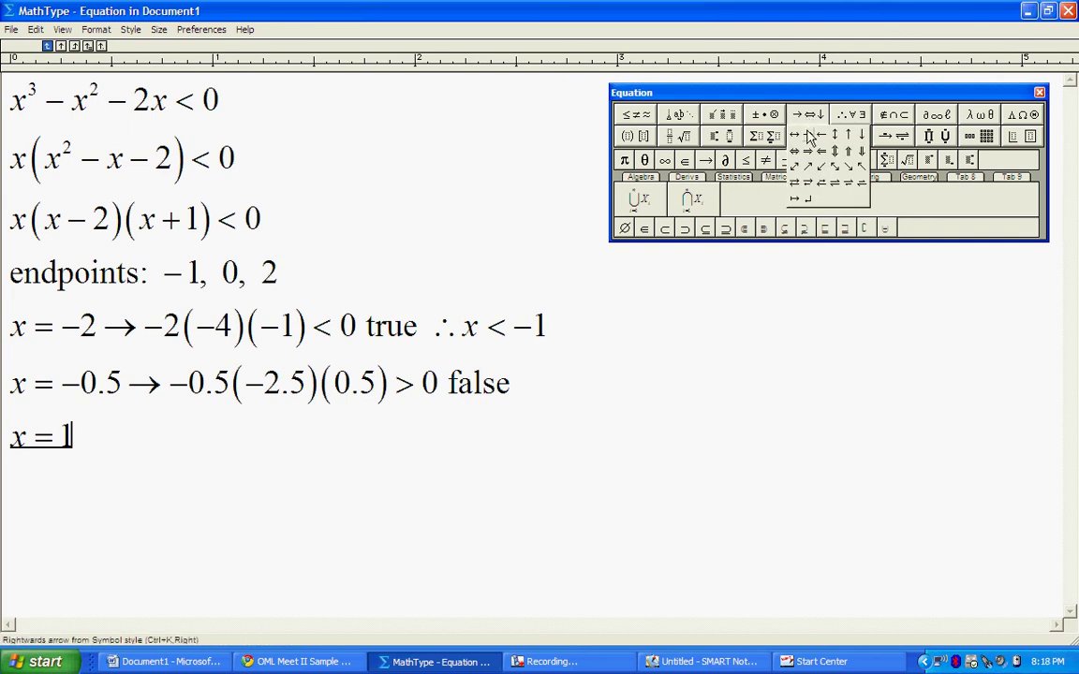
# Step: Add → 1(−1)(2) < 0 after x = 1
pyautogui.click(704, 160)
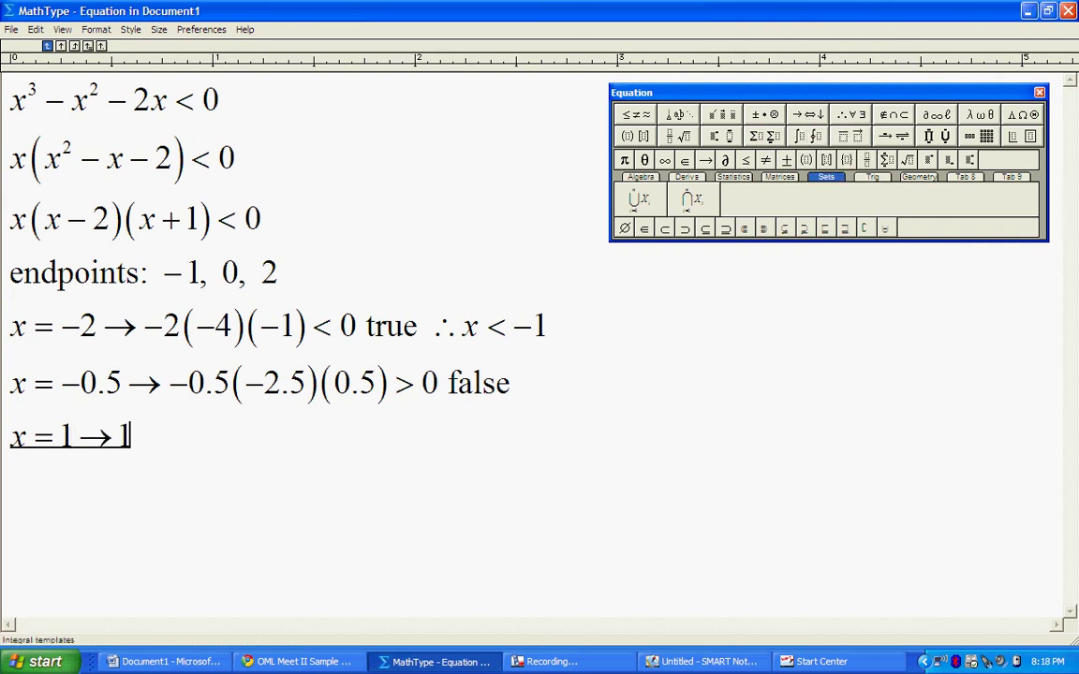
pyautogui.write('1')
pyautogui.hotkey('ctrl', '9')
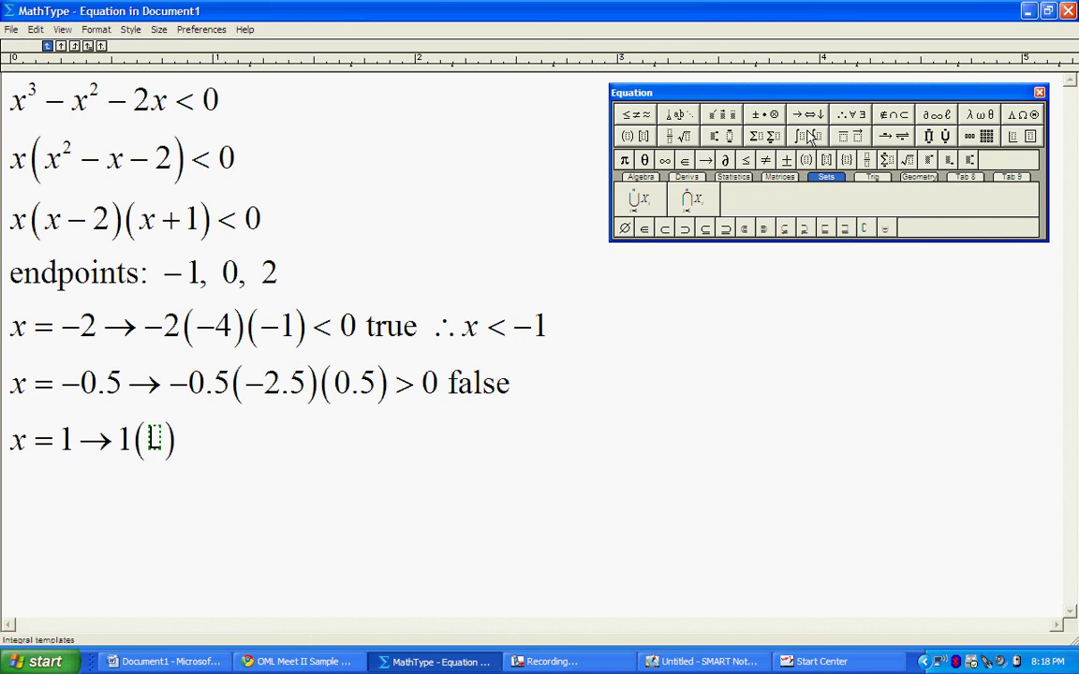
pyautogui.write('-1')
pyautogui.press('Tab')
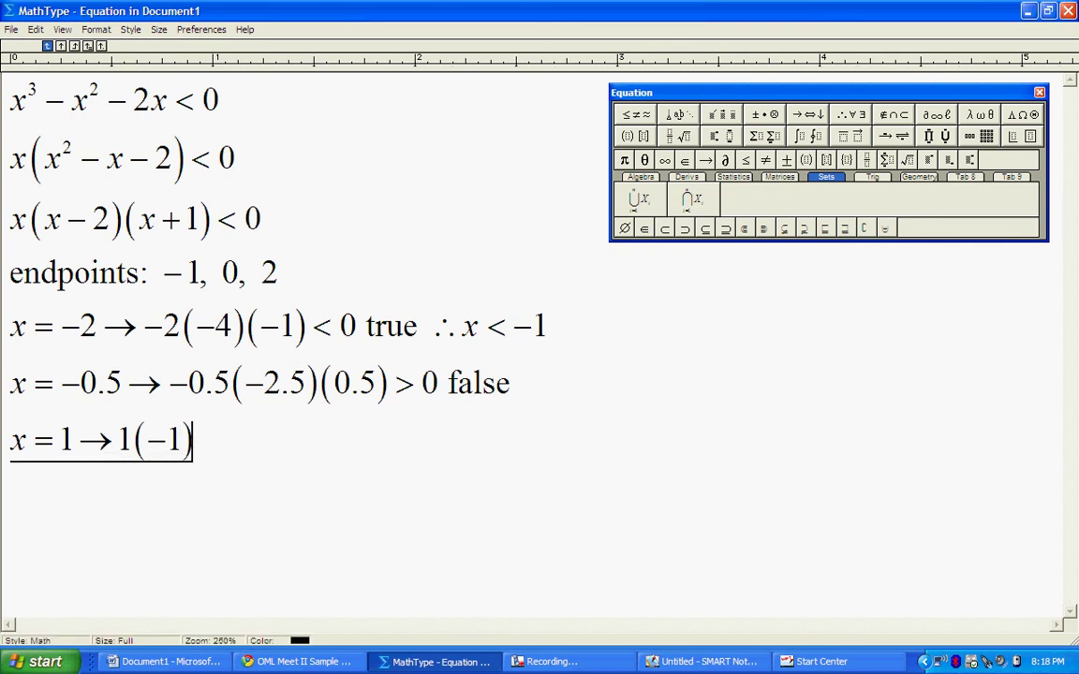
pyautogui.hotkey('ctrl', '9')
pyautogui.write('2')
pyautogui.press('Tab')
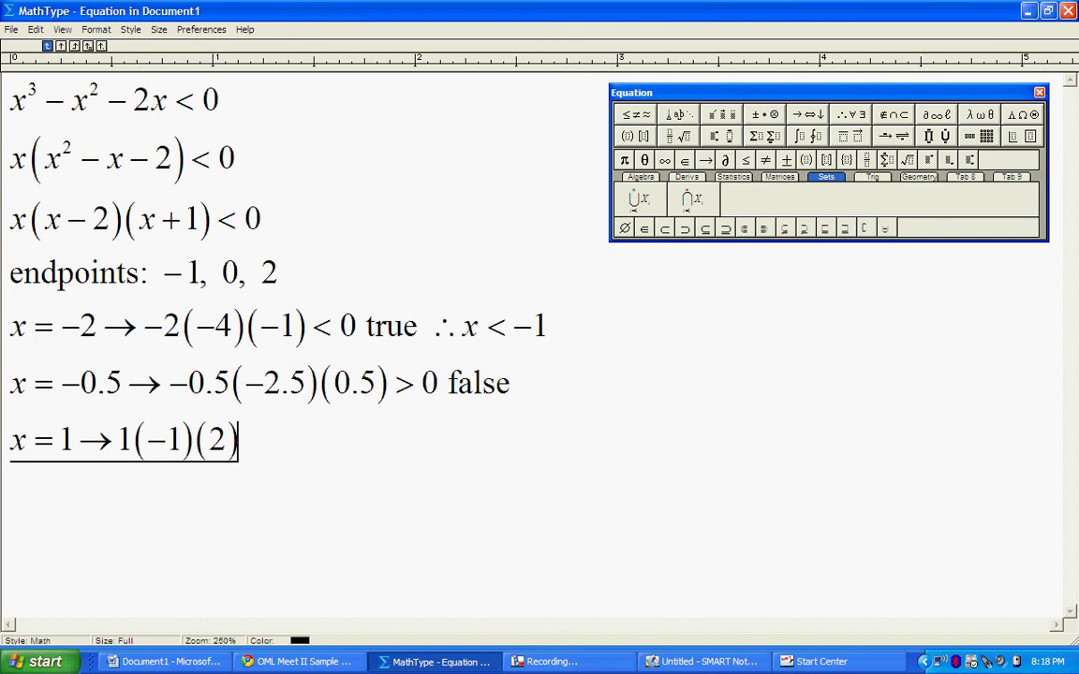
pyautogui.write('< ')
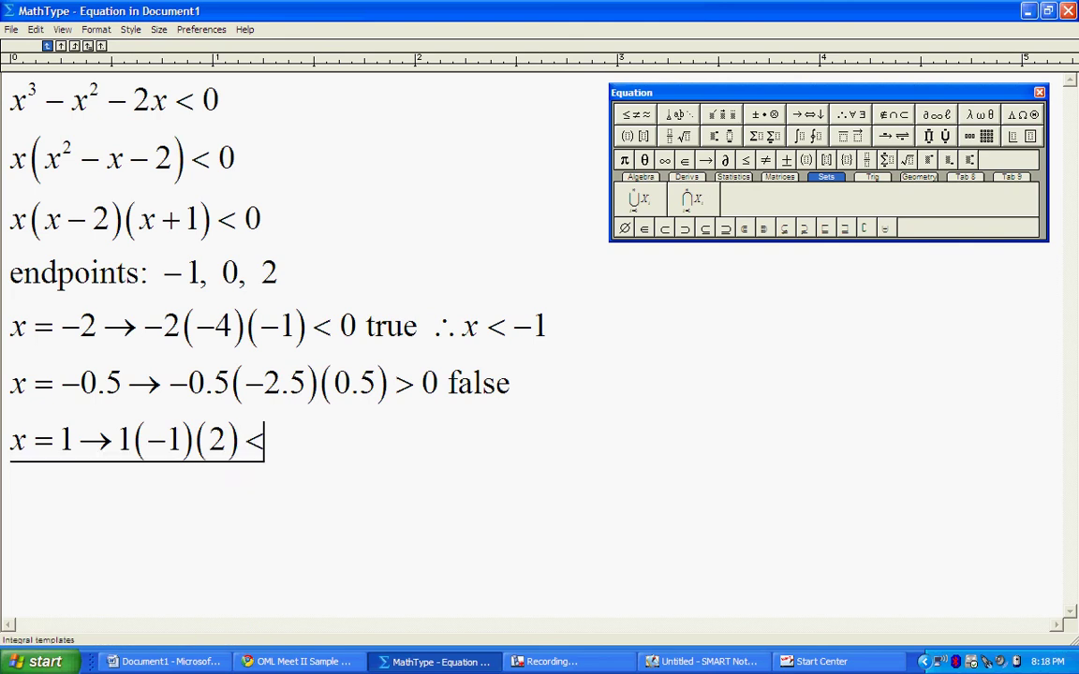
pyautogui.write('0')
# Step: Conclude with ∴ 0 < x < 2 and begin a new line with x =
pyautogui.hotkey('ctrl', 'space')
pyautogui.click(847, 112)
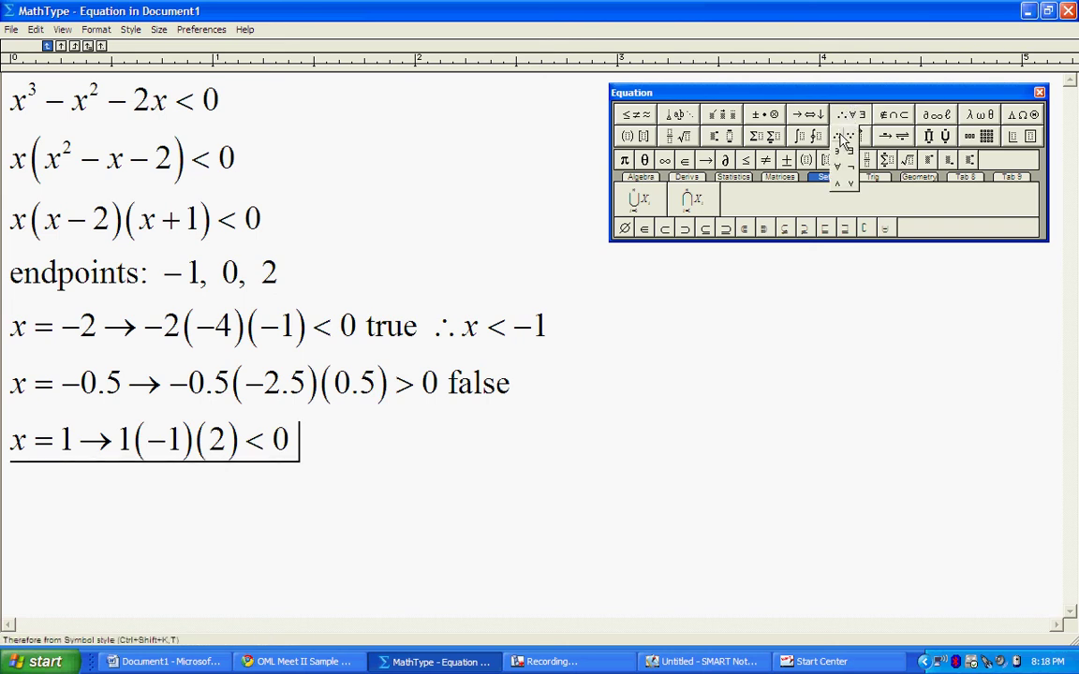
pyautogui.click(843, 136)
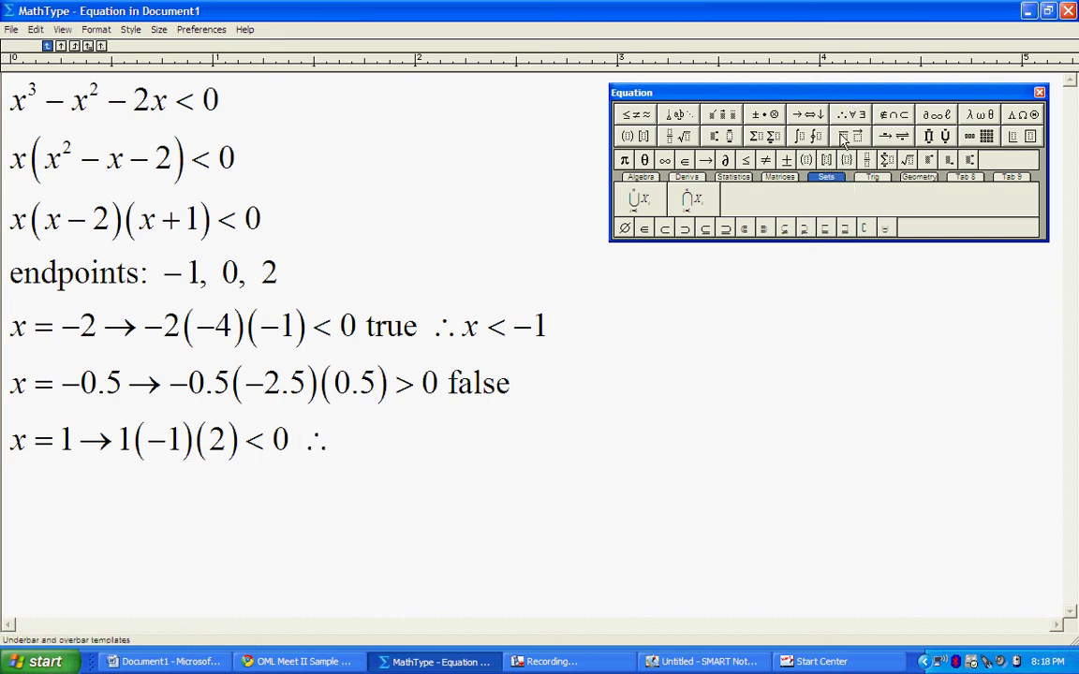
pyautogui.write('0 ')
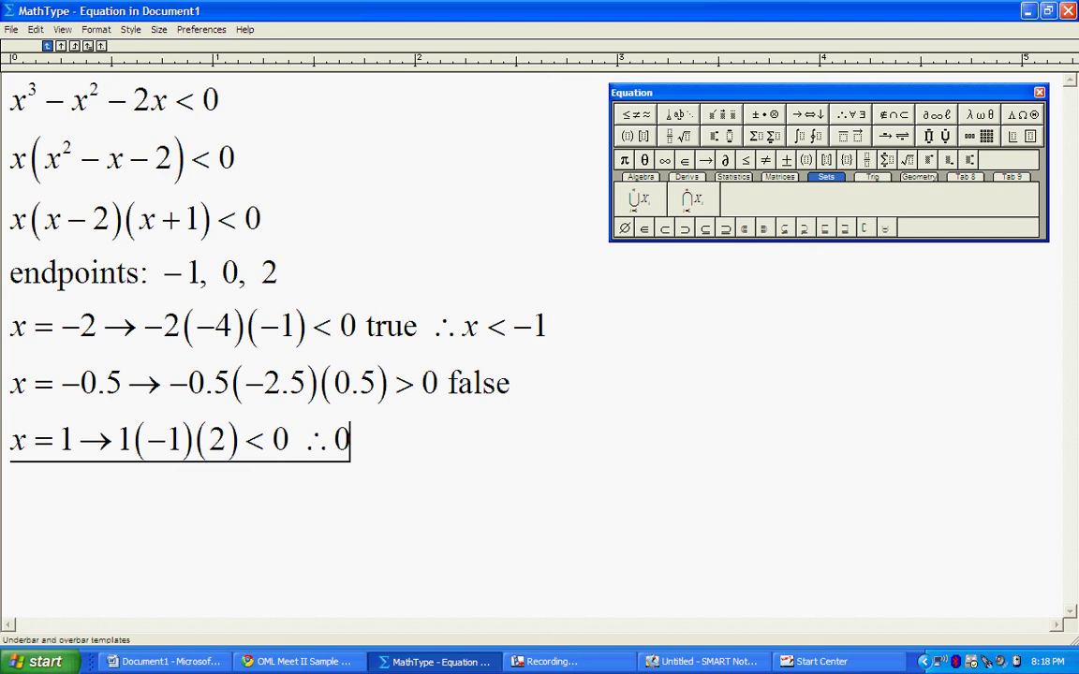
pyautogui.write('<')
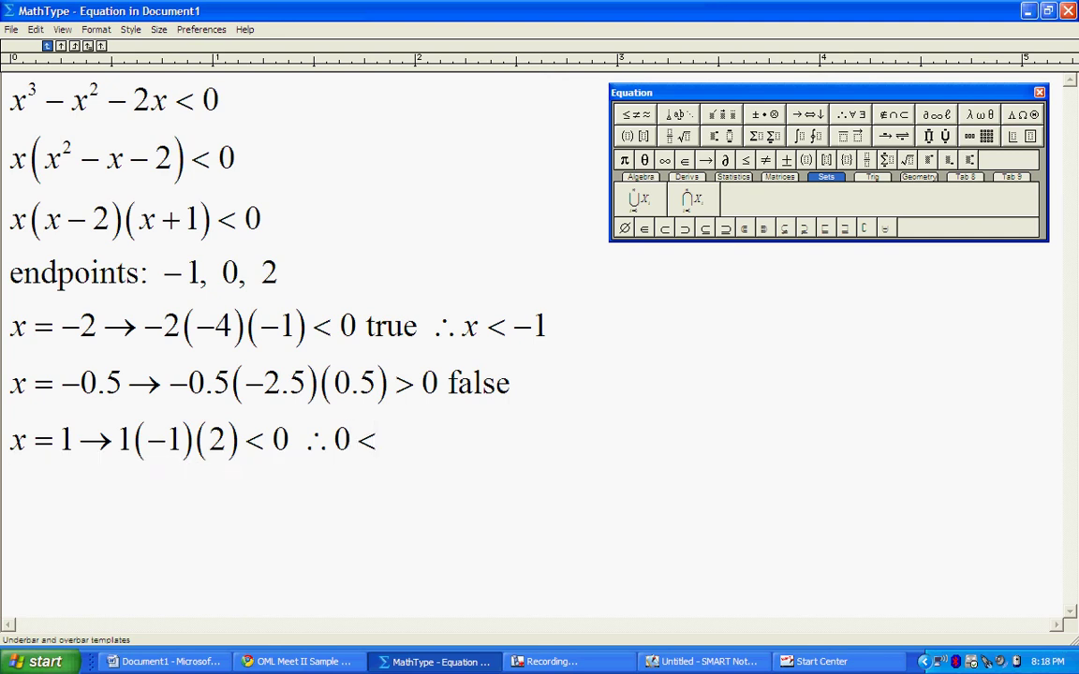
pyautogui.write(' x < 2')
pyautogui.press('Return')
pyautogui.write('x=')
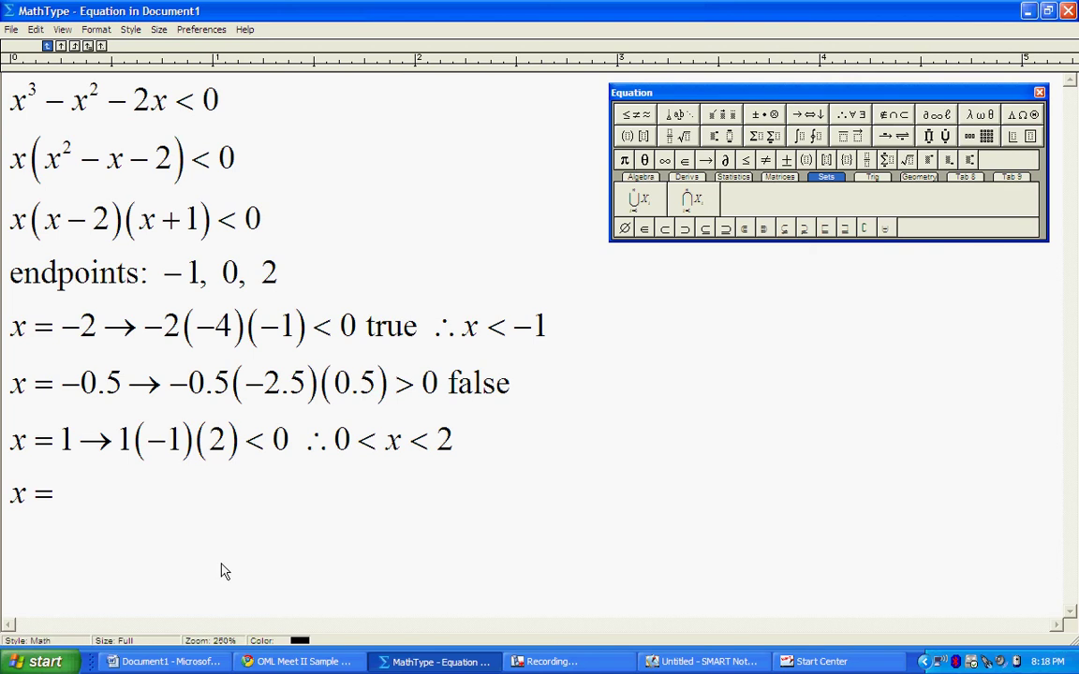
# Step: Write the test x = 3 → 3(1)(4) > 0
pyautogui.write('3')
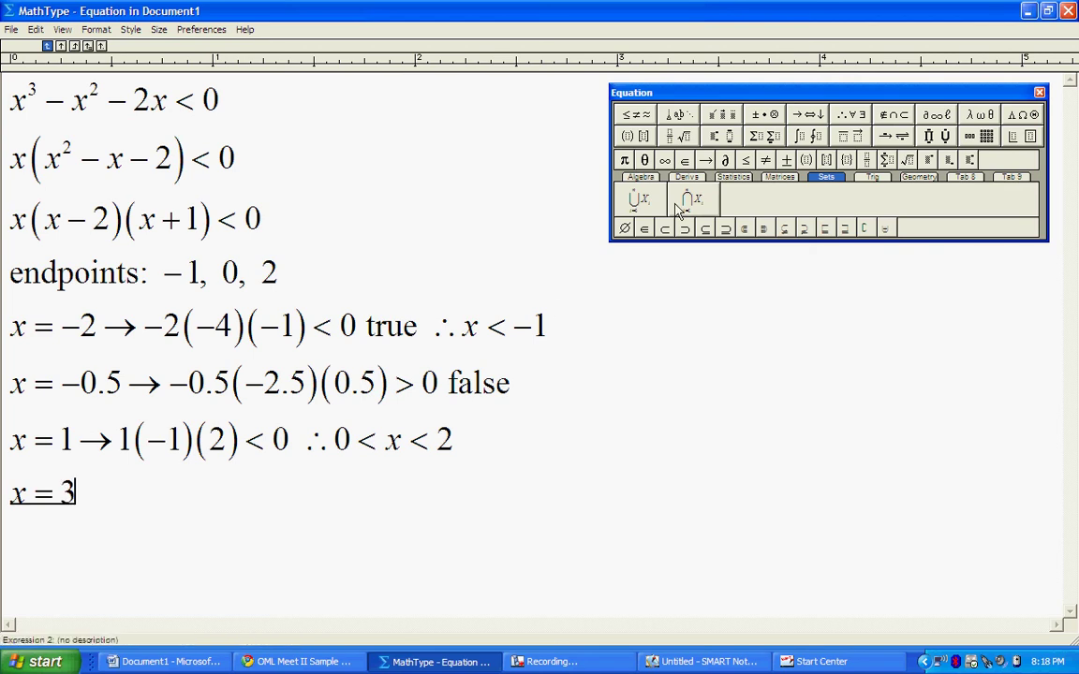
pyautogui.click(807, 114)
pyautogui.click(811, 137)
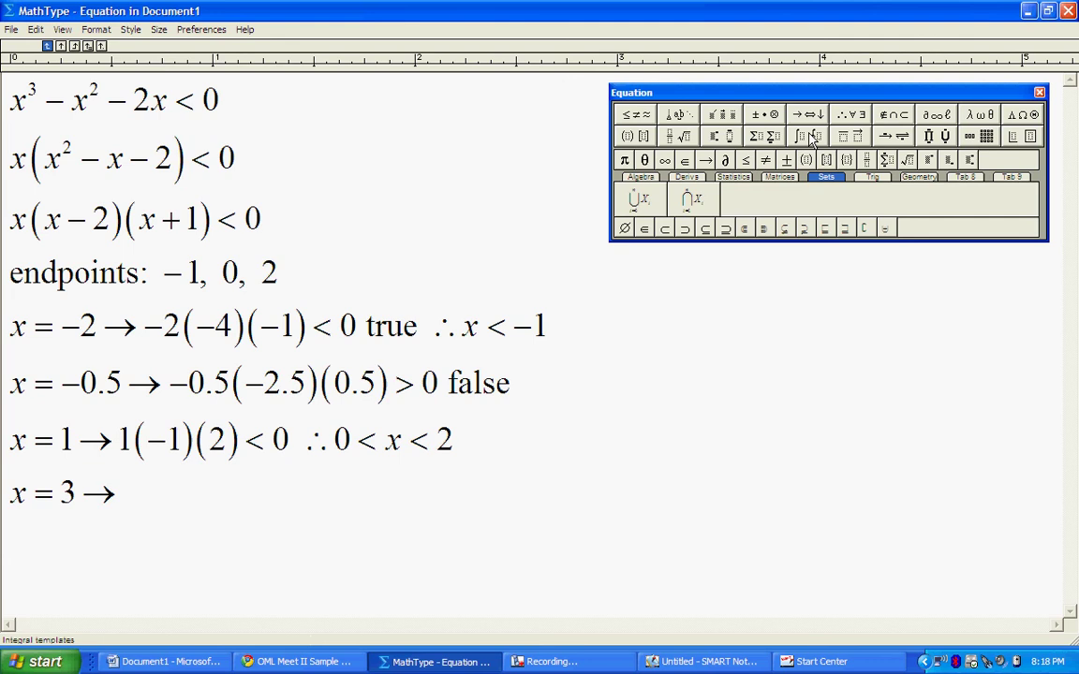
pyautogui.write('3')
pyautogui.hotkey('ctrl', '9')
pyautogui.write('1')
pyautogui.press('Tab')
pyautogui.hotkey('ctrl', '9')
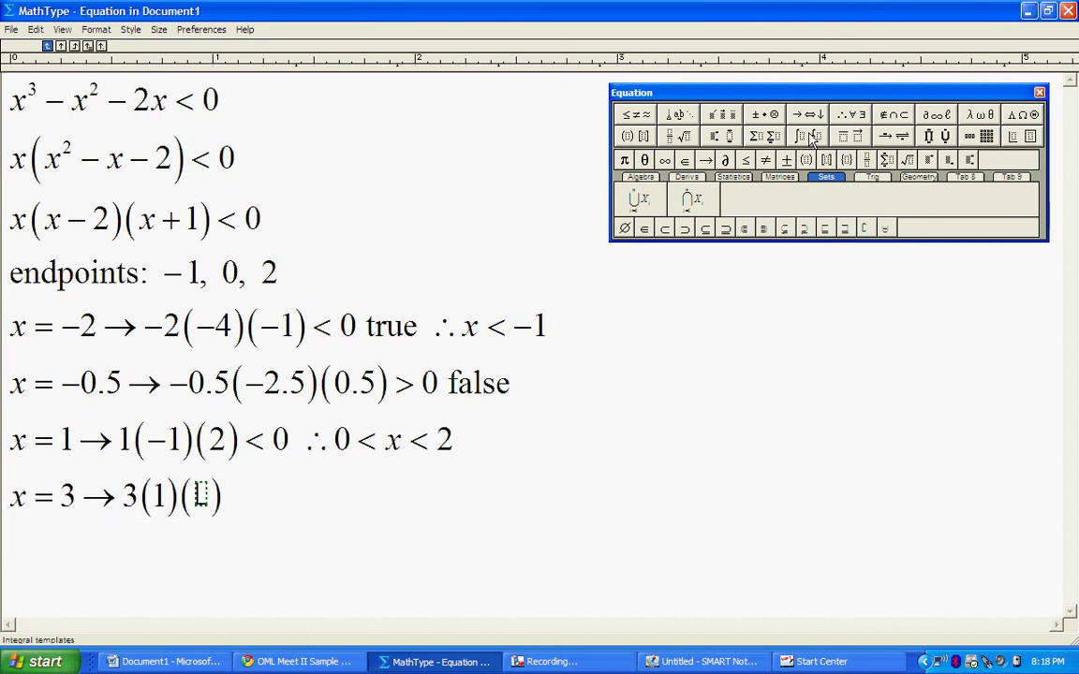
pyautogui.write('4')
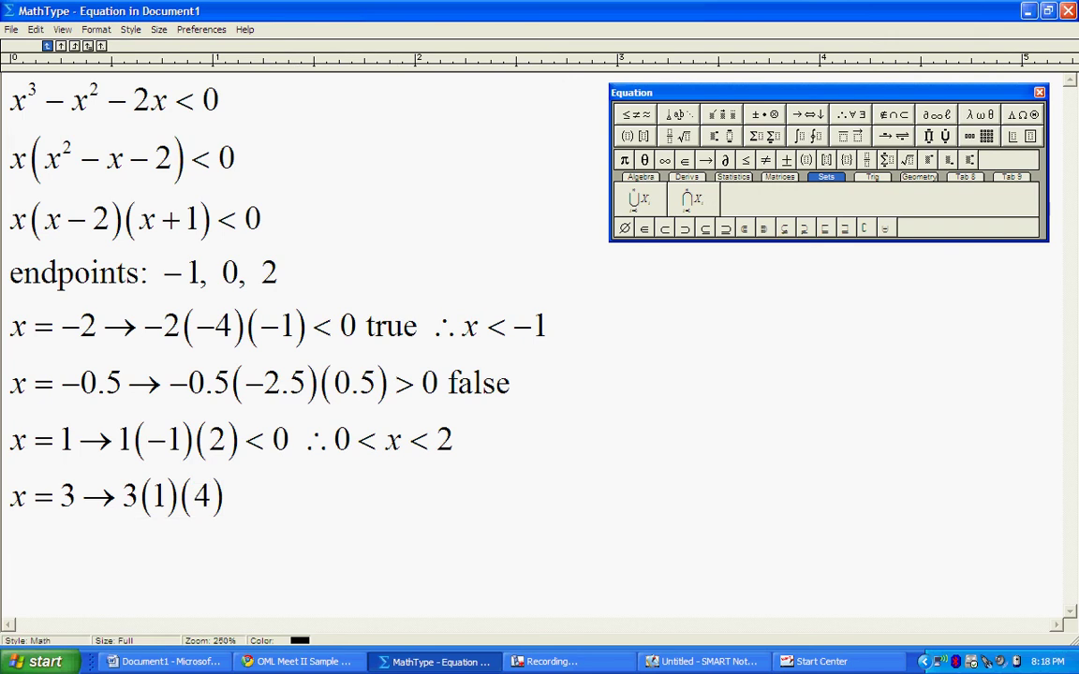
pyautogui.press('Tab')
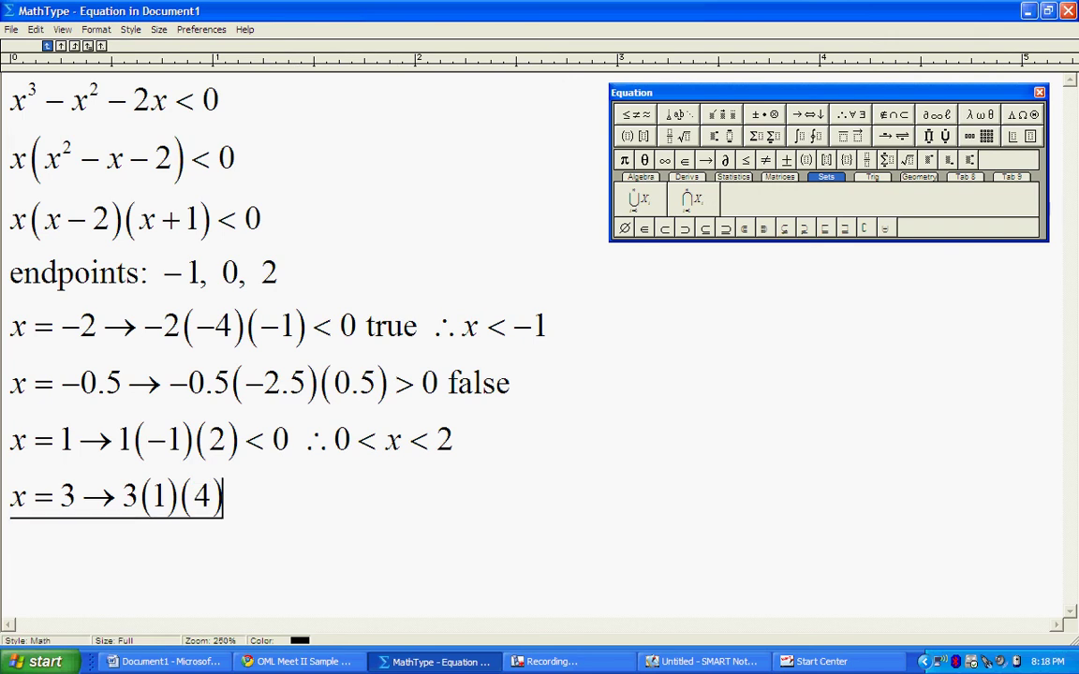
pyautogui.write('>0')
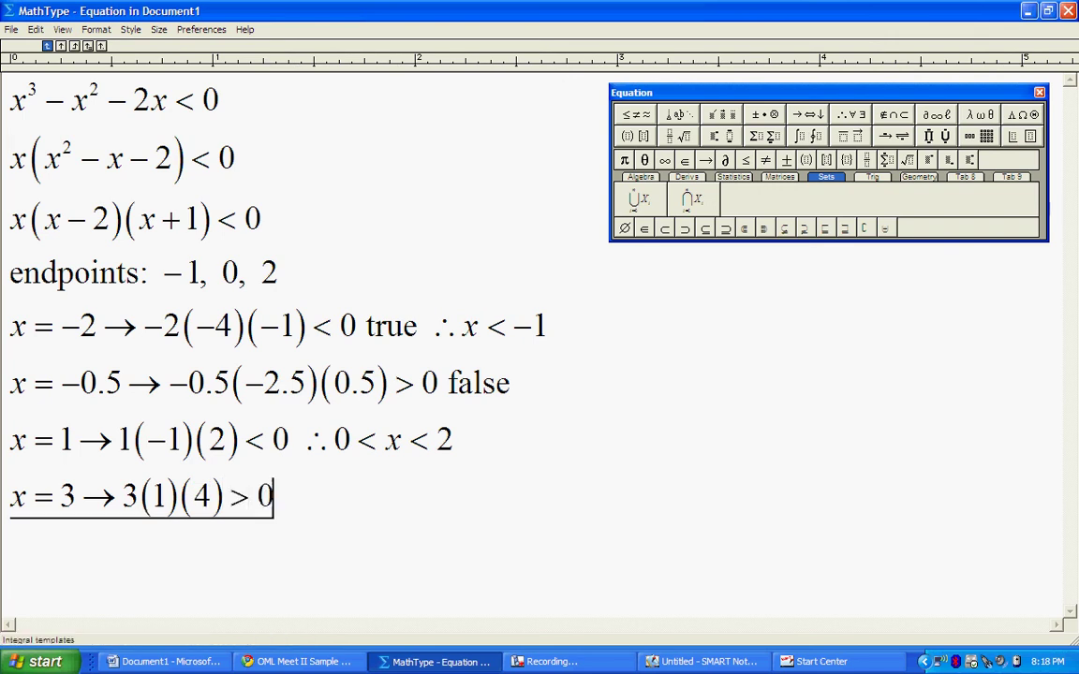
# Step: Label the x = 3 test 'false' and start a new line below it
pyautogui.press('Up')
pyautogui.press('Up')
pyautogui.press('Up')
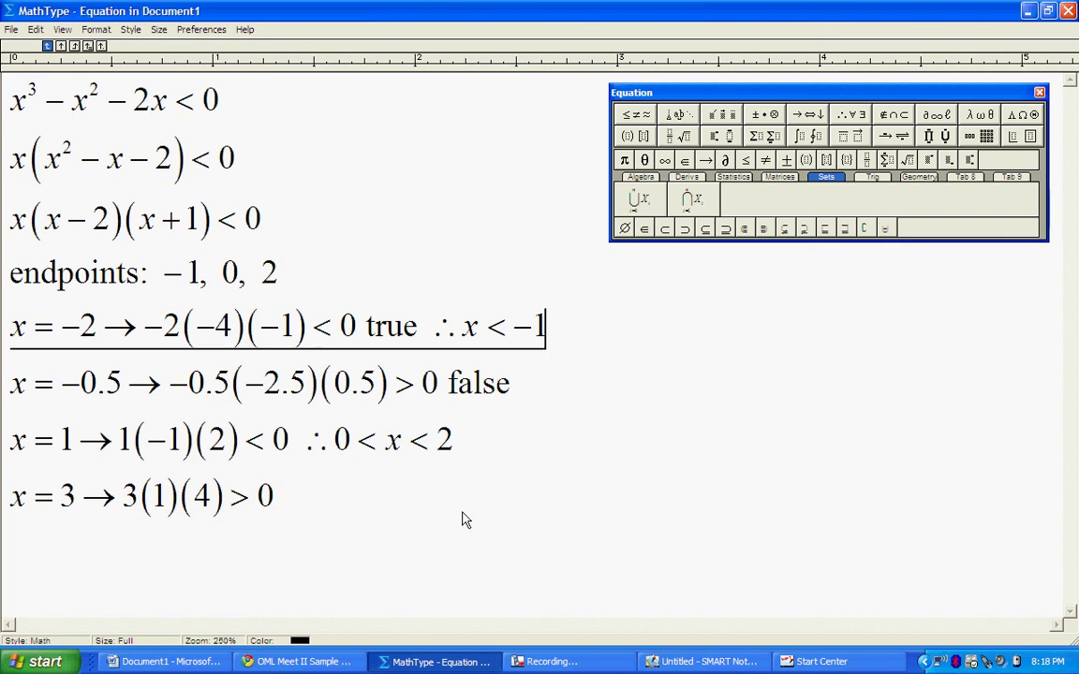
pyautogui.press('Down')
pyautogui.press('Down')
pyautogui.press('Down')
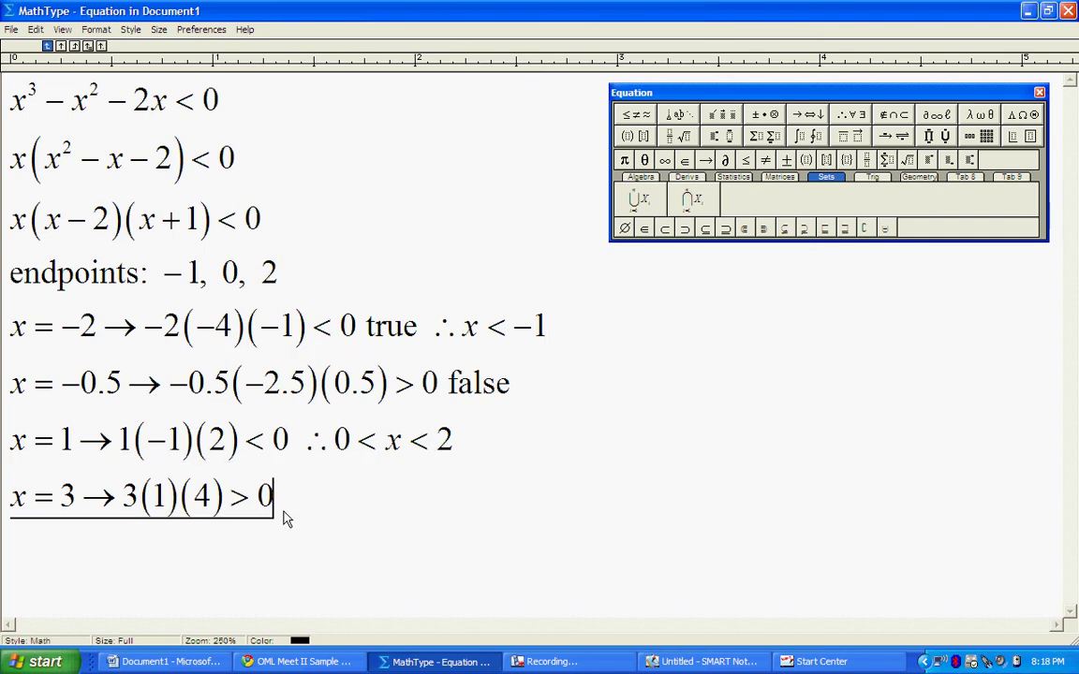
pyautogui.write('false')
pyautogui.press('Return')
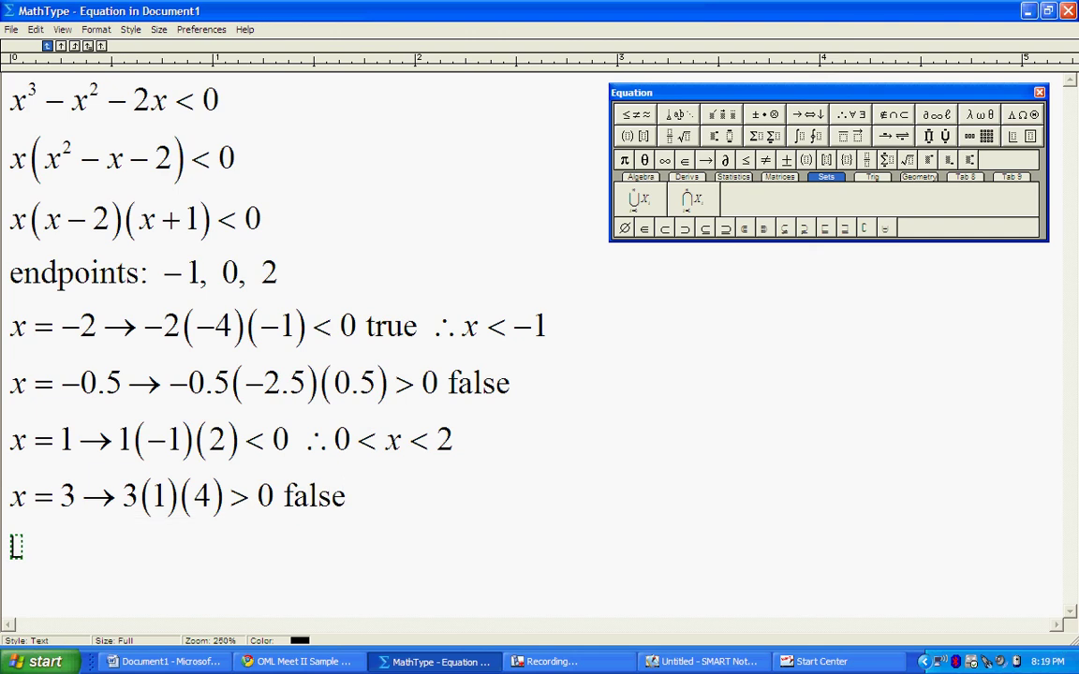
# Step: Type the label 'solutions:' on the new line
pyautogui.write('solutions')
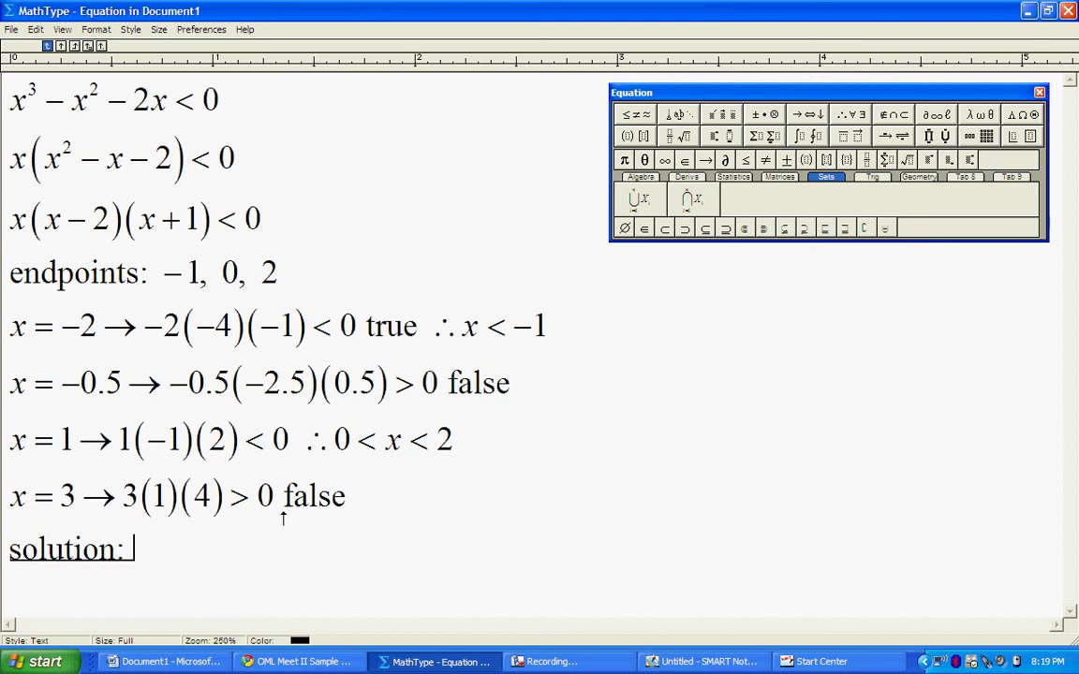
pyautogui.write(':')
pyautogui.press('BackSpace')
pyautogui.write('s:')
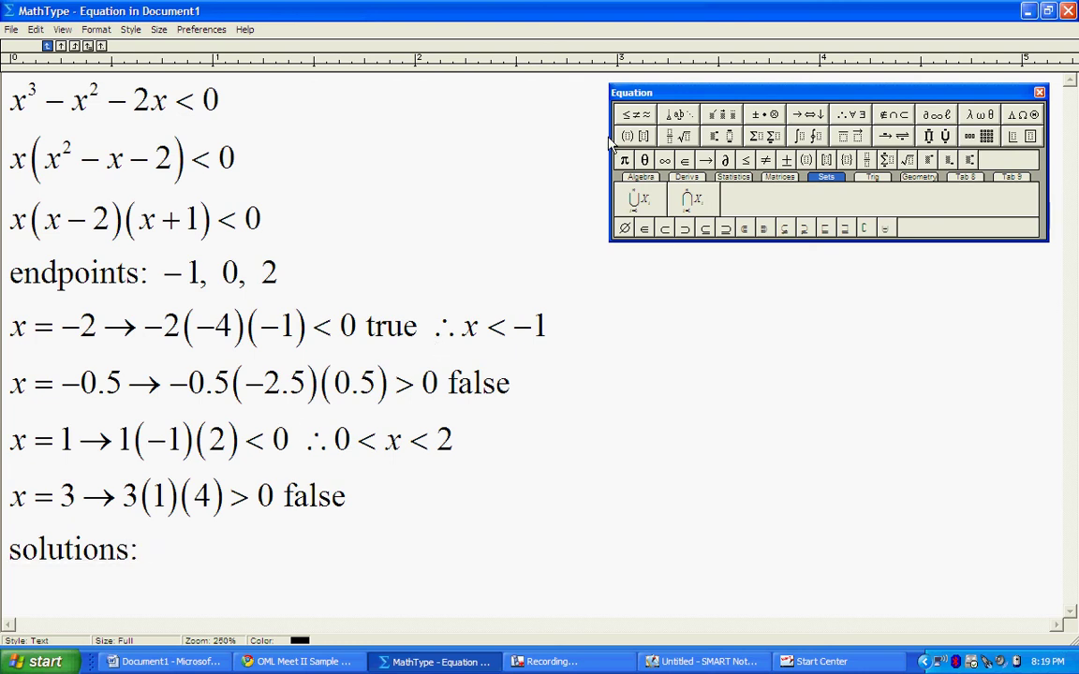
# Step: Build the set {x | x < −1 or 0 < x < 2} with brace and bar templates
pyautogui.moveTo(626, 137)
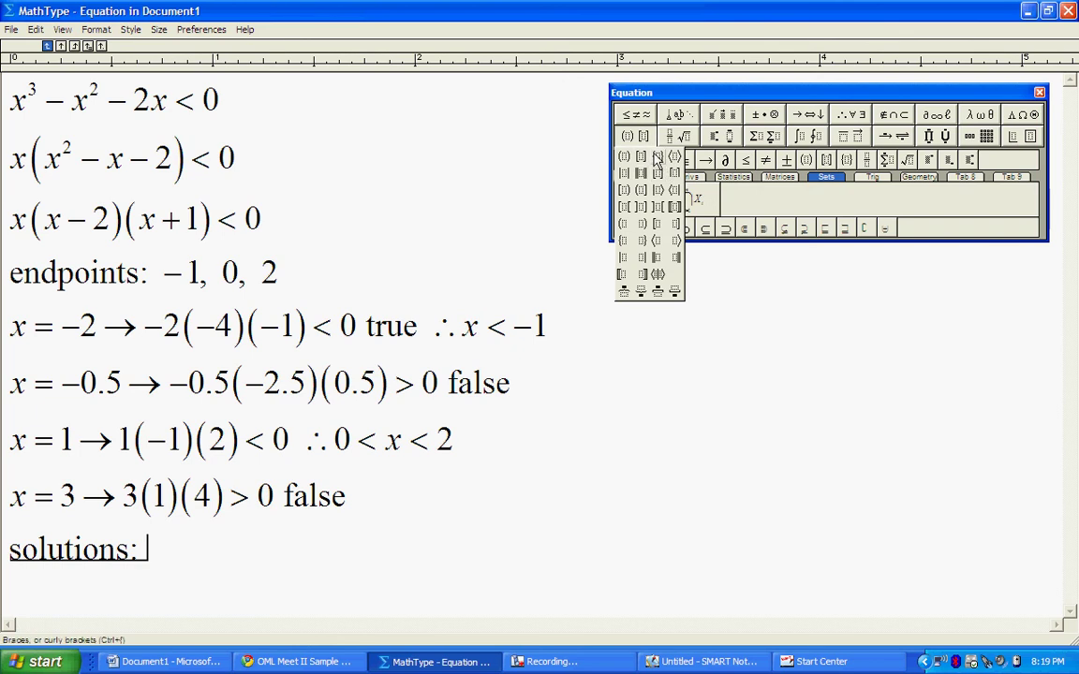
pyautogui.click(655, 155)
pyautogui.write('x')
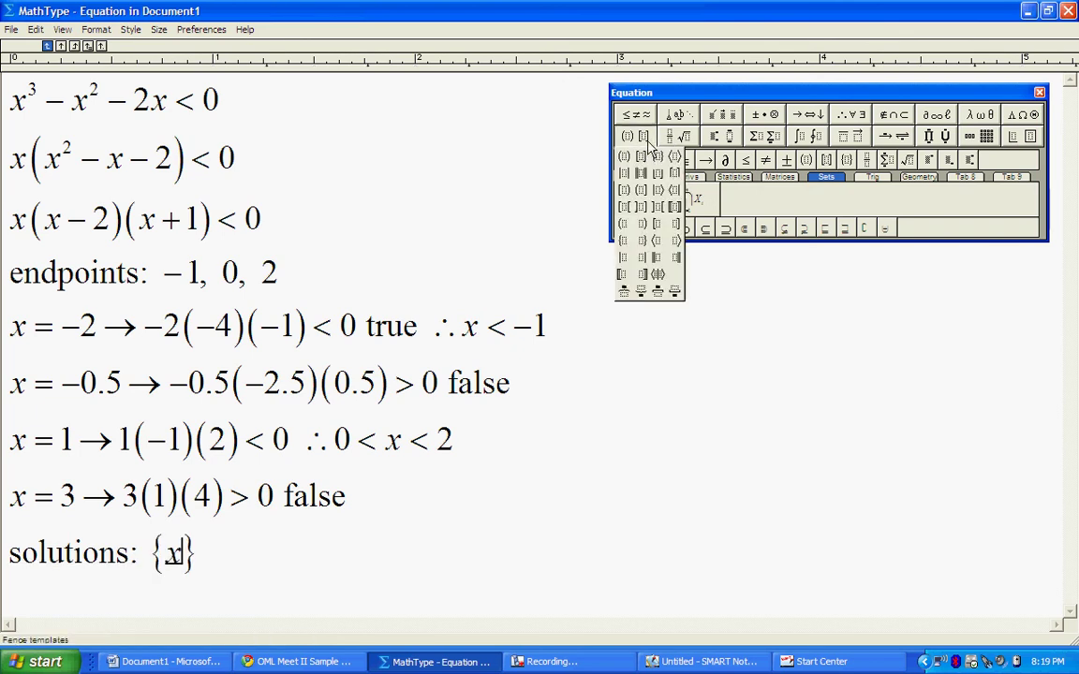
pyautogui.click(626, 260)
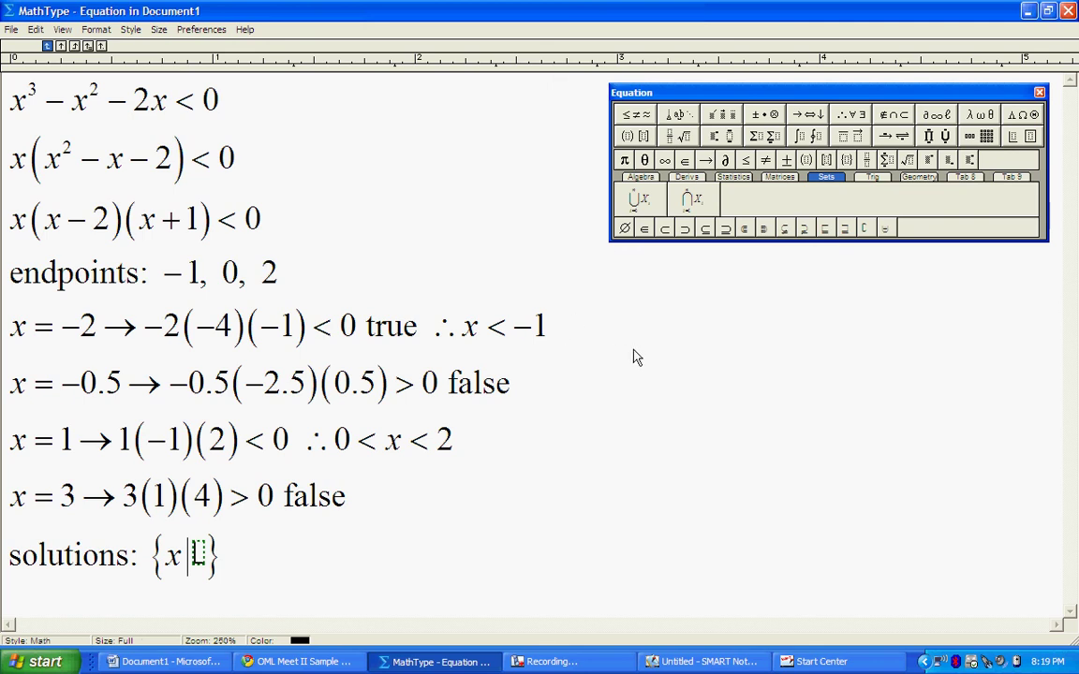
pyautogui.write('x')
pyautogui.write('<-1')
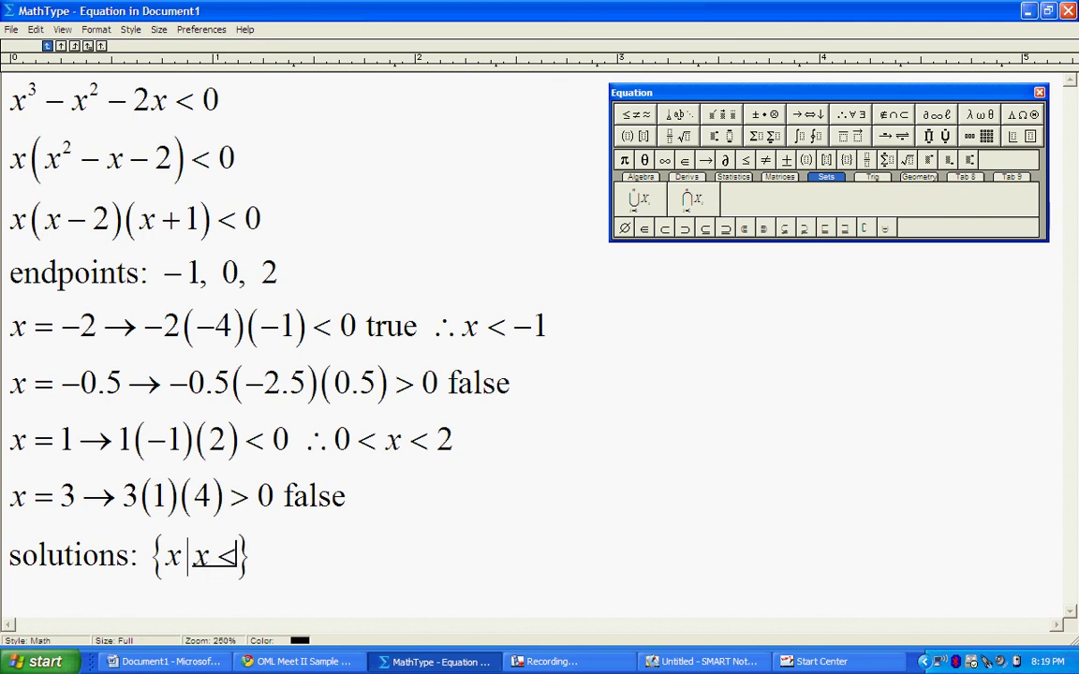
pyautogui.hotkey('ctrl', 'shift', 'e')
pyautogui.write('or')
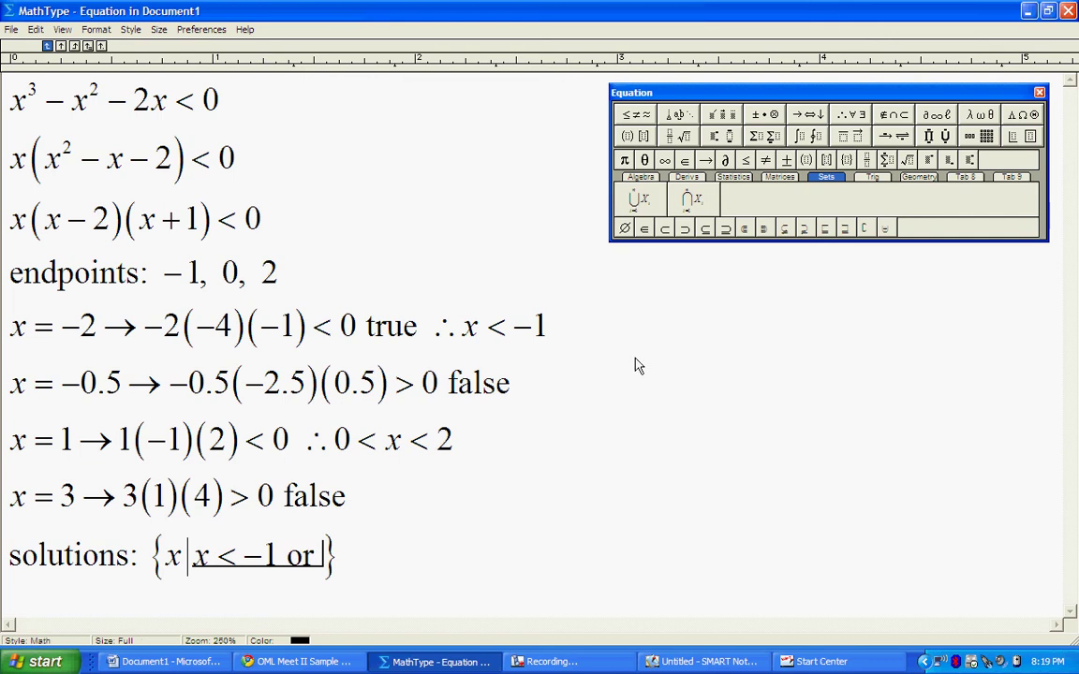
pyautogui.hotkey('ctrl', 'shift', '=')
pyautogui.write('0<x')
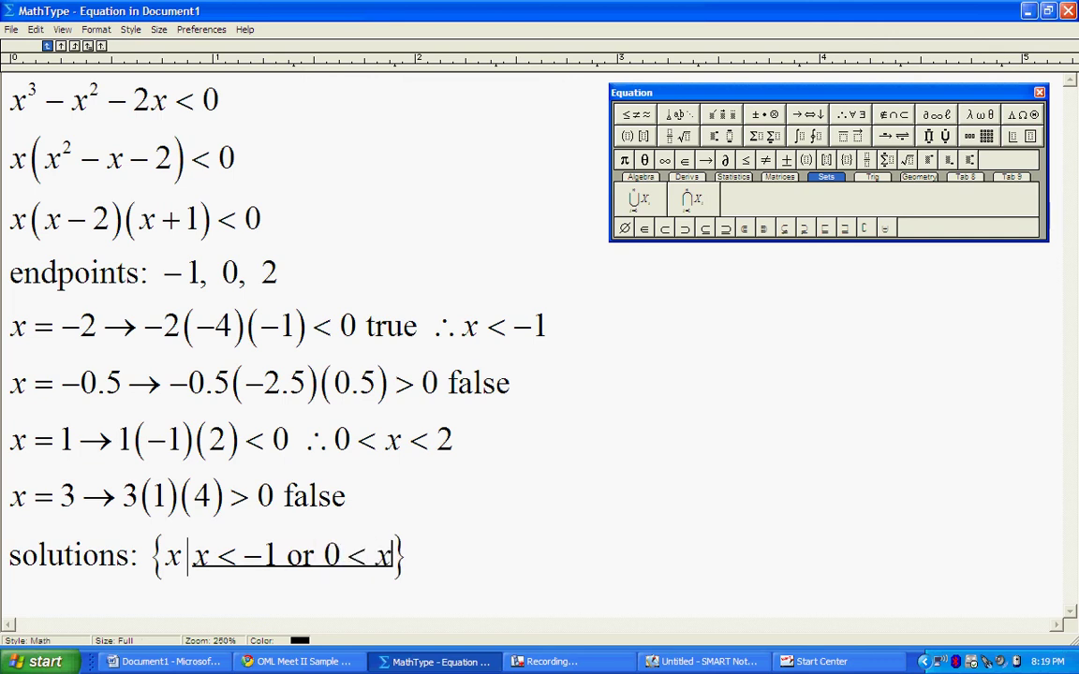
pyautogui.write('<2')
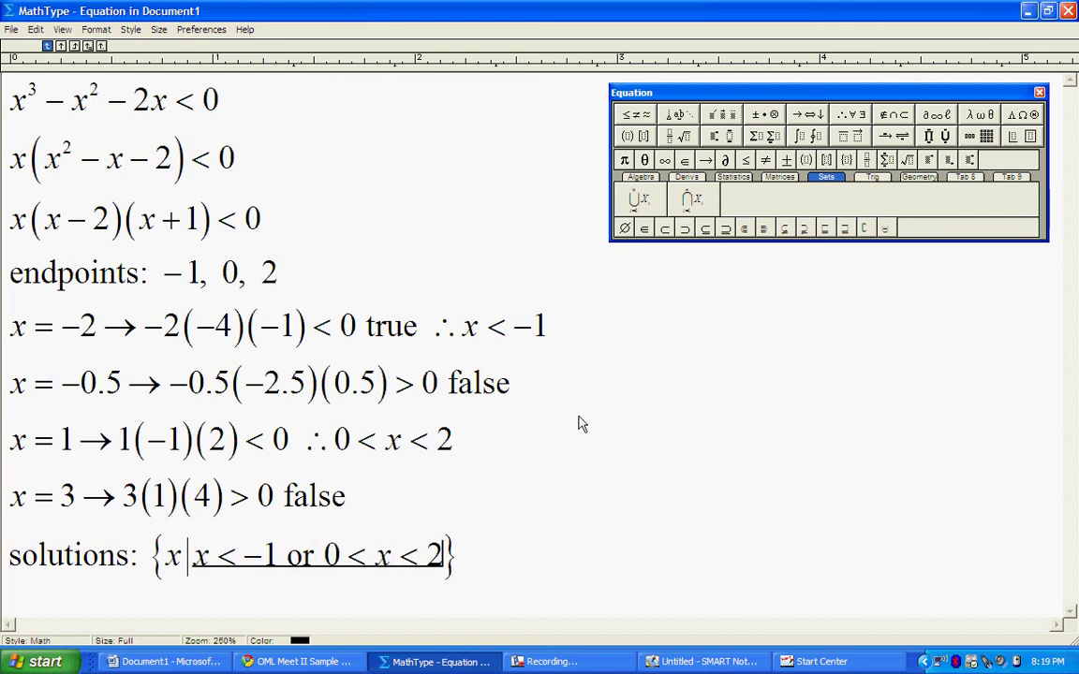